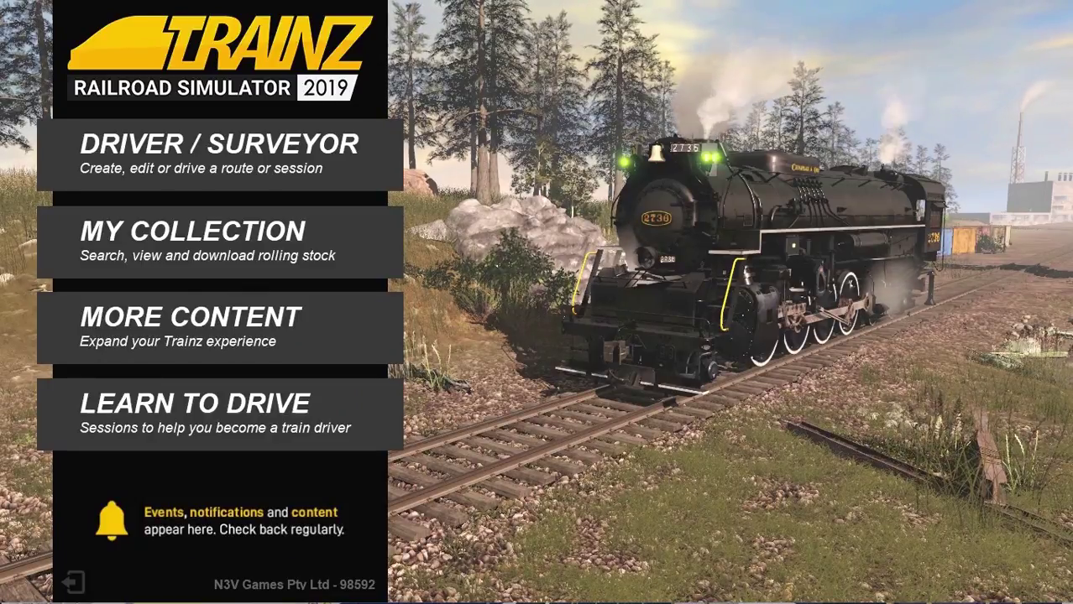
Go to Driver/Surveyor route selection and choose the Kickstarter County 2 route.
{"action": "left_click", "coordinate": [241, 158]}
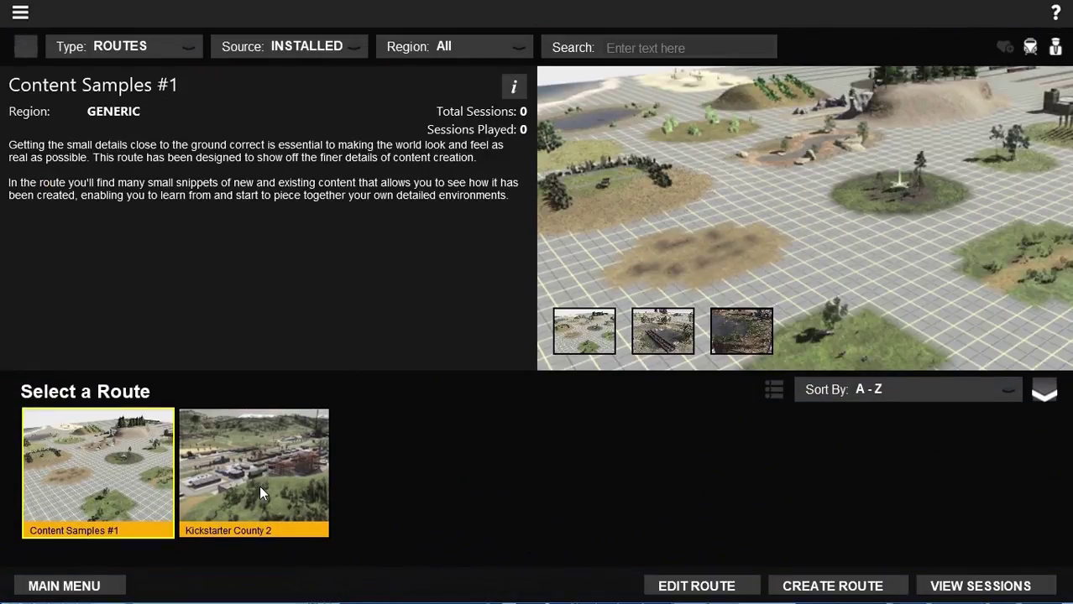
{"action": "left_click", "coordinate": [259, 485]}
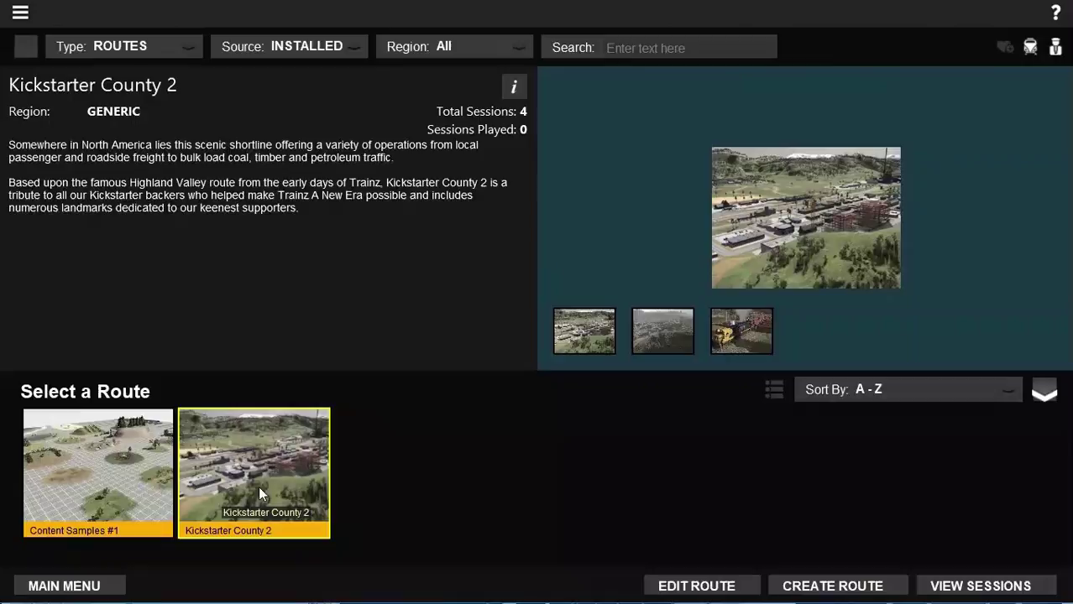
Open the route's sessions, search 'sw1' and place the SW1500 IORY locomotive on the station track.
{"action": "left_click", "coordinate": [976, 587]}
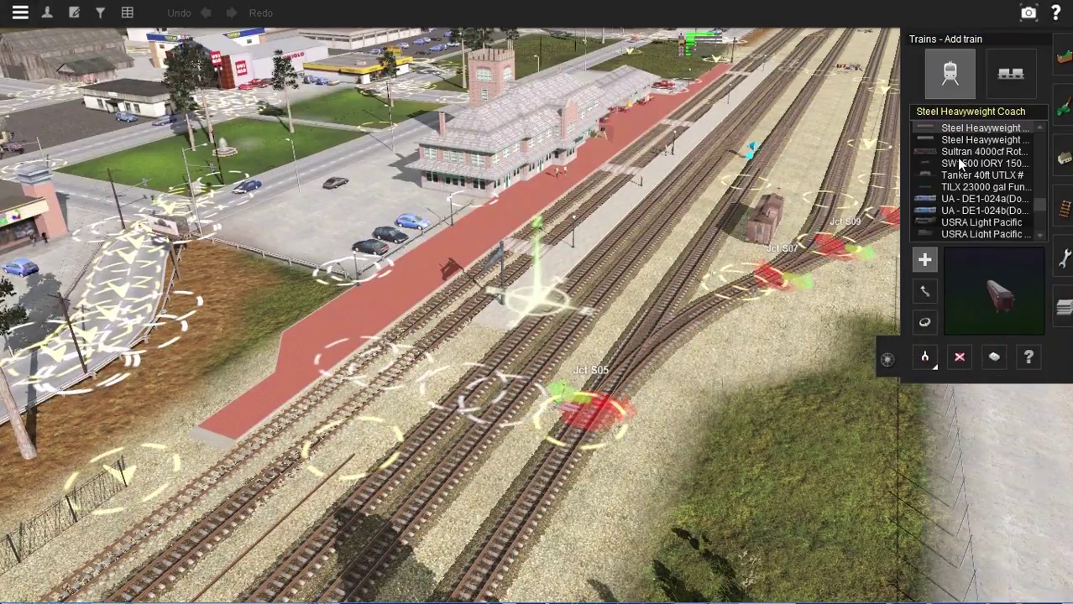
{"action": "scroll", "coordinate": [965, 172], "scroll_direction": "up", "scroll_amount": 10}
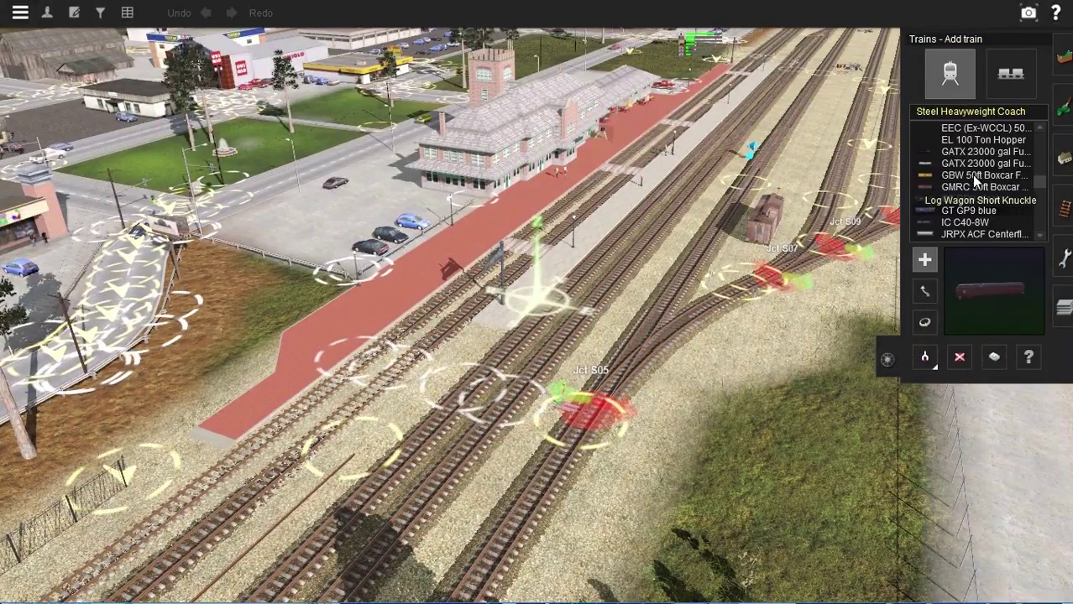
{"action": "scroll", "coordinate": [973, 180], "scroll_direction": "up", "scroll_amount": 4}
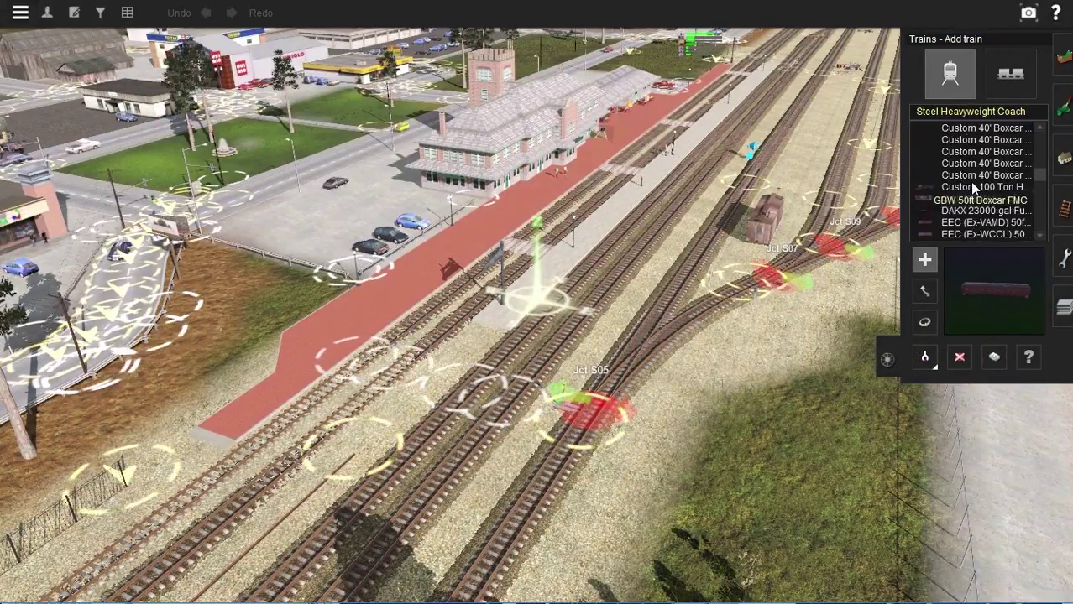
{"action": "left_click", "coordinate": [957, 113]}
{"action": "type", "text": "sw1500"}
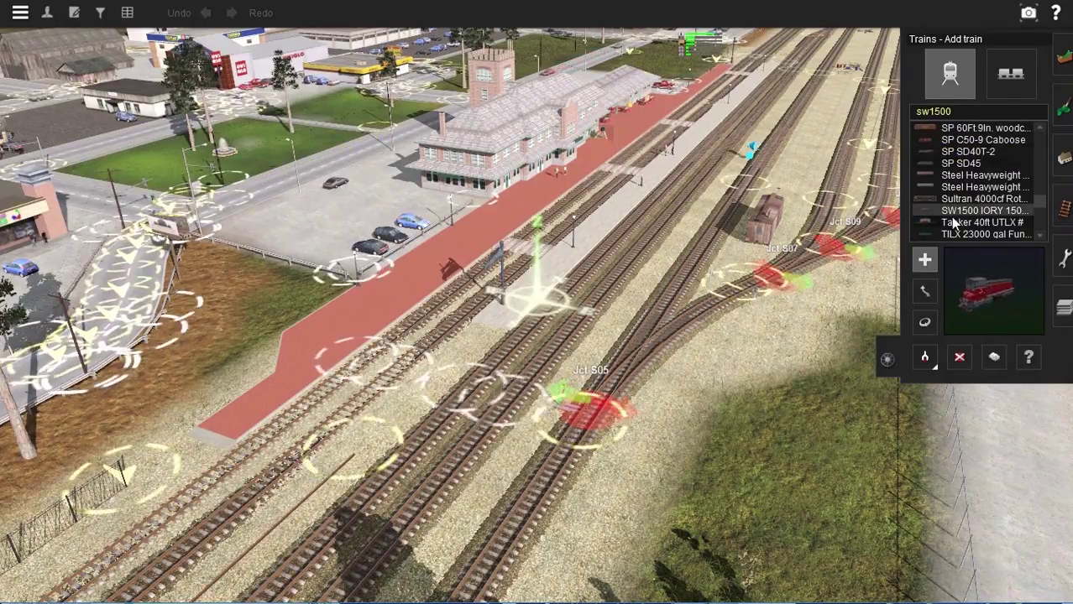
{"action": "left_click", "coordinate": [973, 210]}
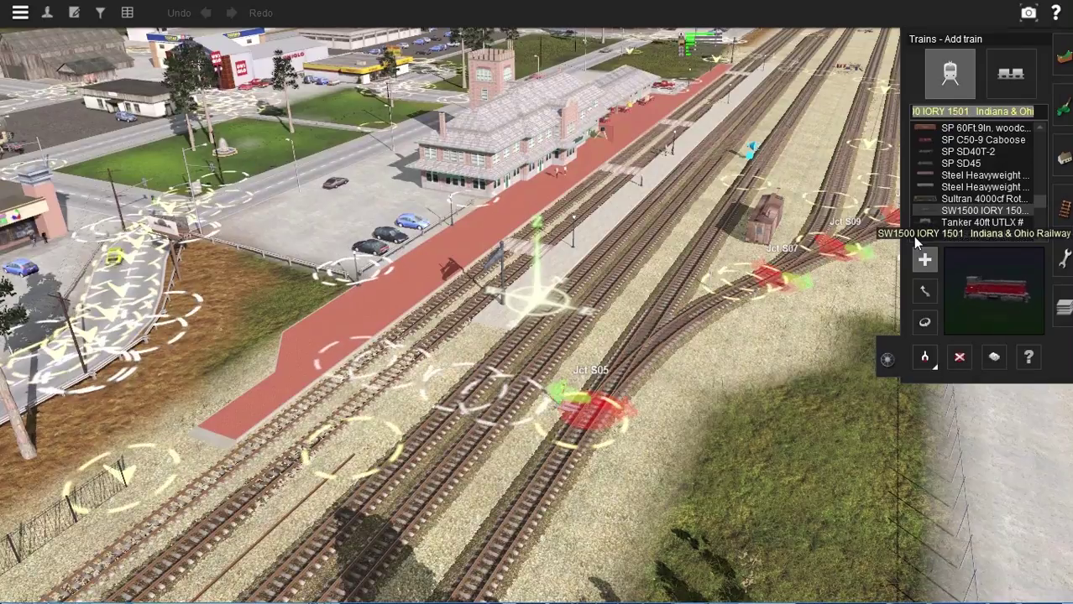
{"action": "left_click", "coordinate": [679, 175]}
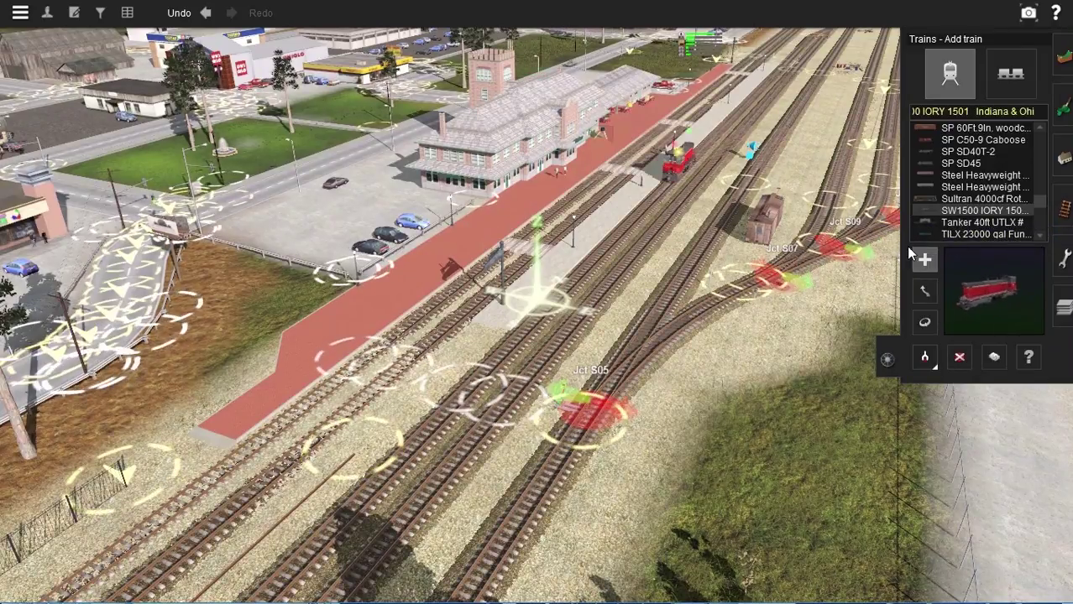
Couple two Steel Heavyweight Coaches behind the SW1500 locomotive.
{"action": "left_click", "coordinate": [973, 175]}
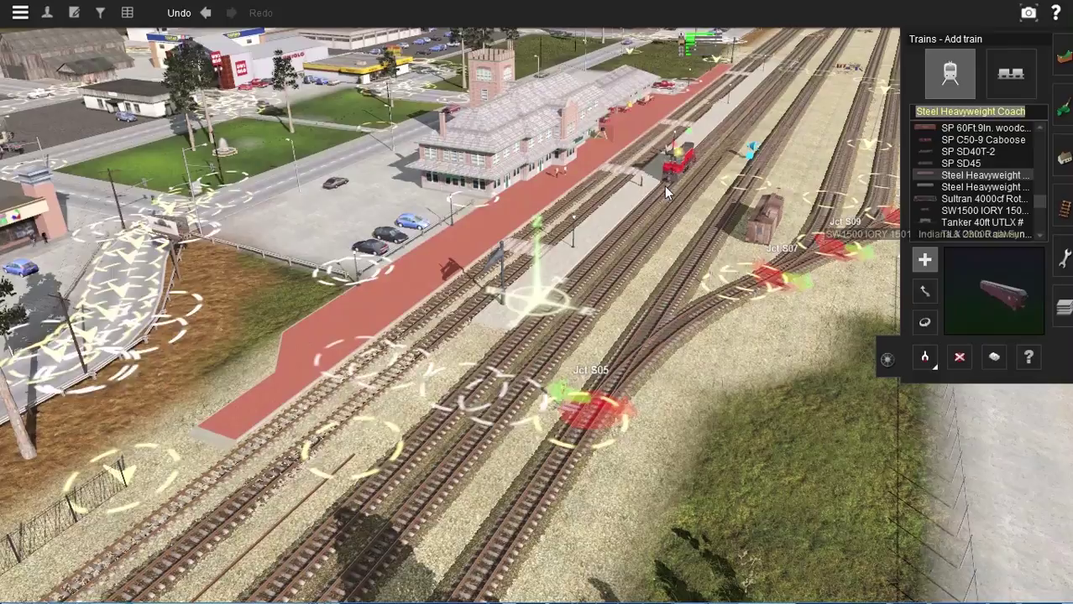
{"action": "left_click", "coordinate": [644, 220]}
{"action": "left_click", "coordinate": [604, 252]}
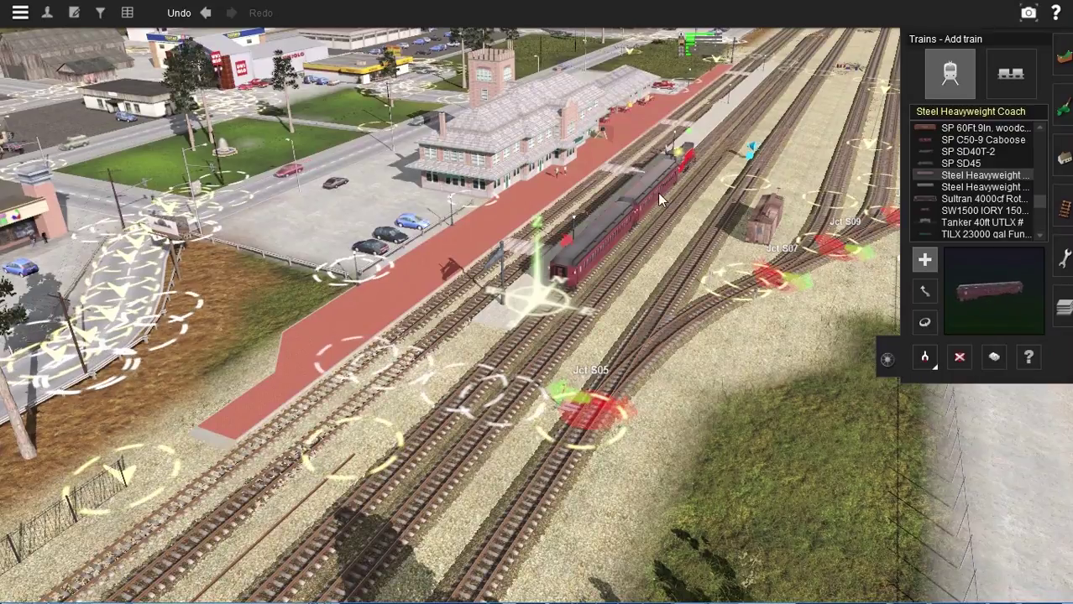
Reverse the SW1500 train and place the MP01 consist beside the coaches.
{"action": "left_click", "coordinate": [1011, 74]}
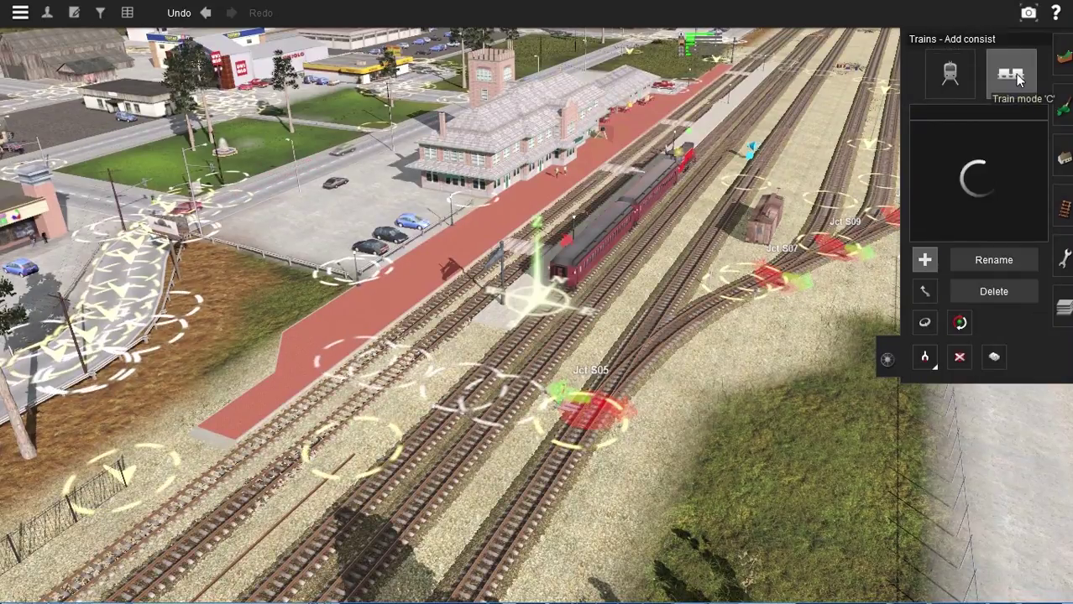
{"action": "left_click", "coordinate": [959, 323]}
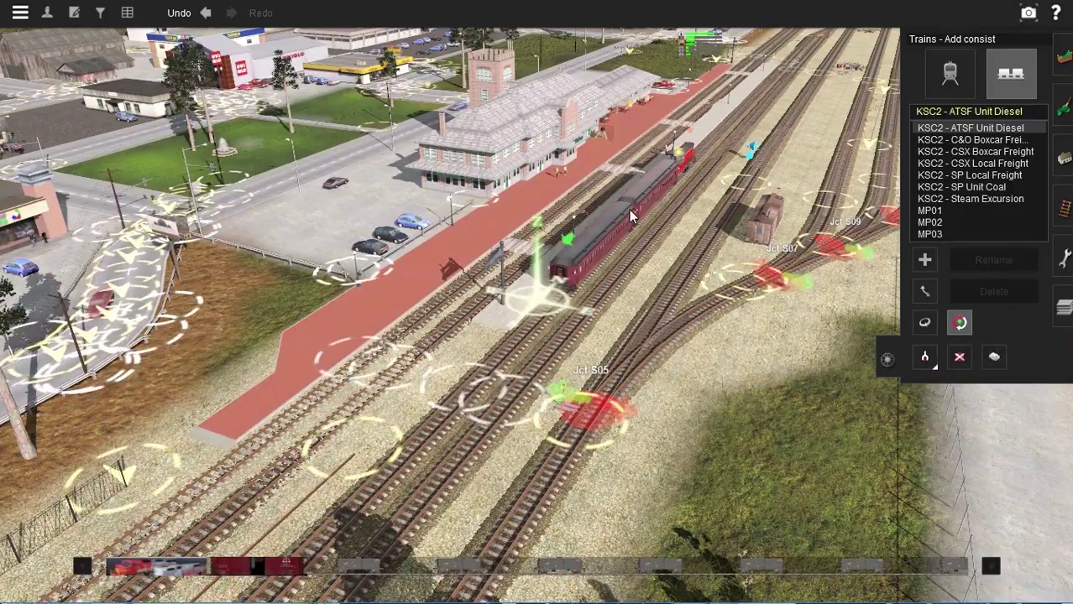
{"action": "left_click", "coordinate": [924, 322]}
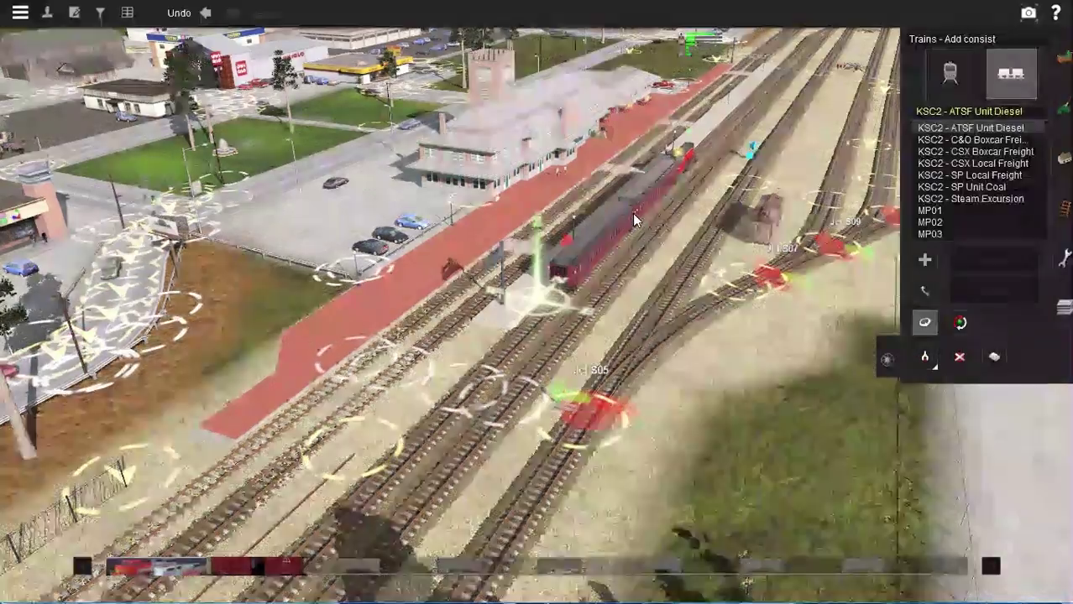
{"action": "left_click", "coordinate": [630, 215]}
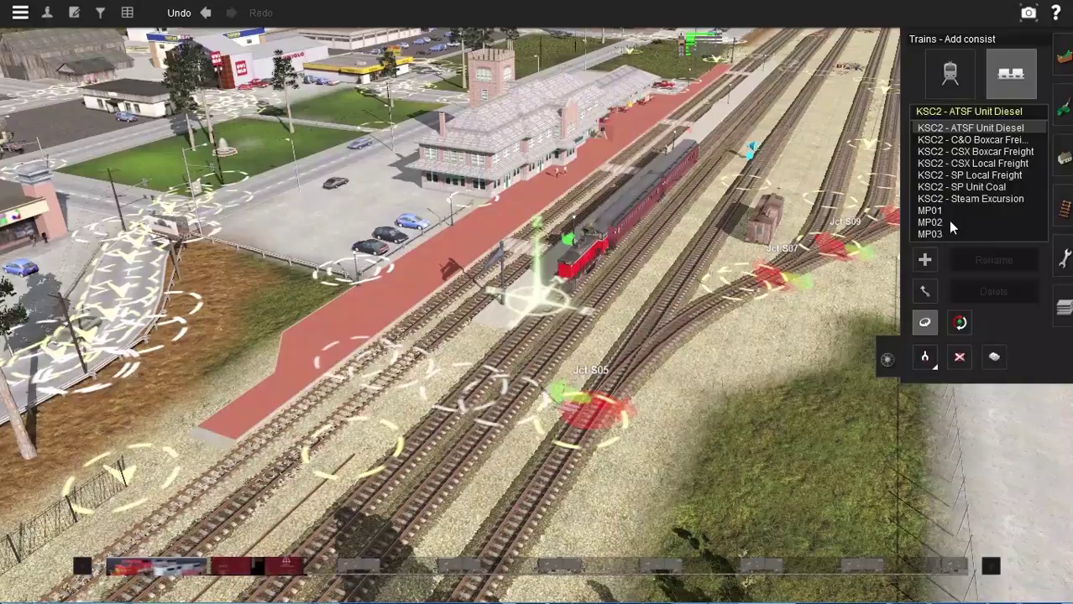
{"action": "left_click_drag", "start_coordinate": [977, 139], "coordinate": [968, 181]}
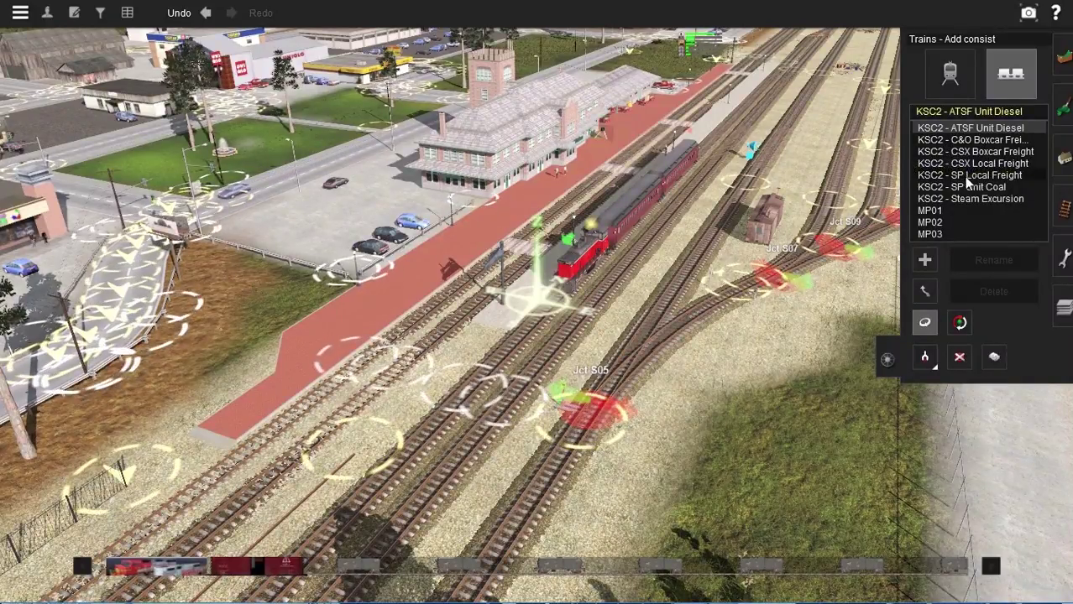
{"action": "left_click", "coordinate": [936, 210]}
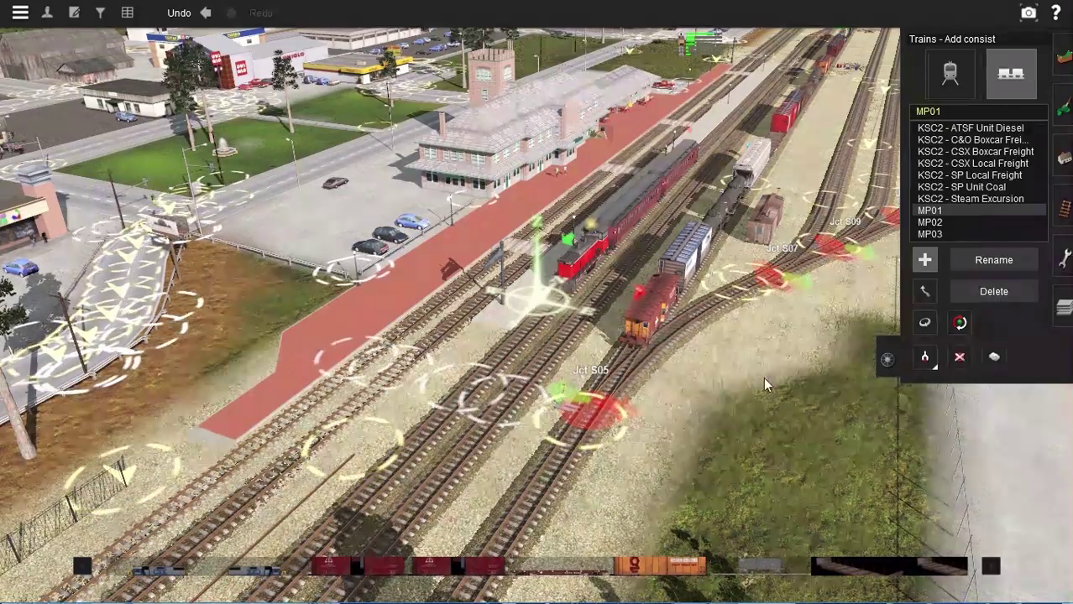
{"action": "left_click", "coordinate": [924, 322]}
{"action": "left_click", "coordinate": [663, 308]}
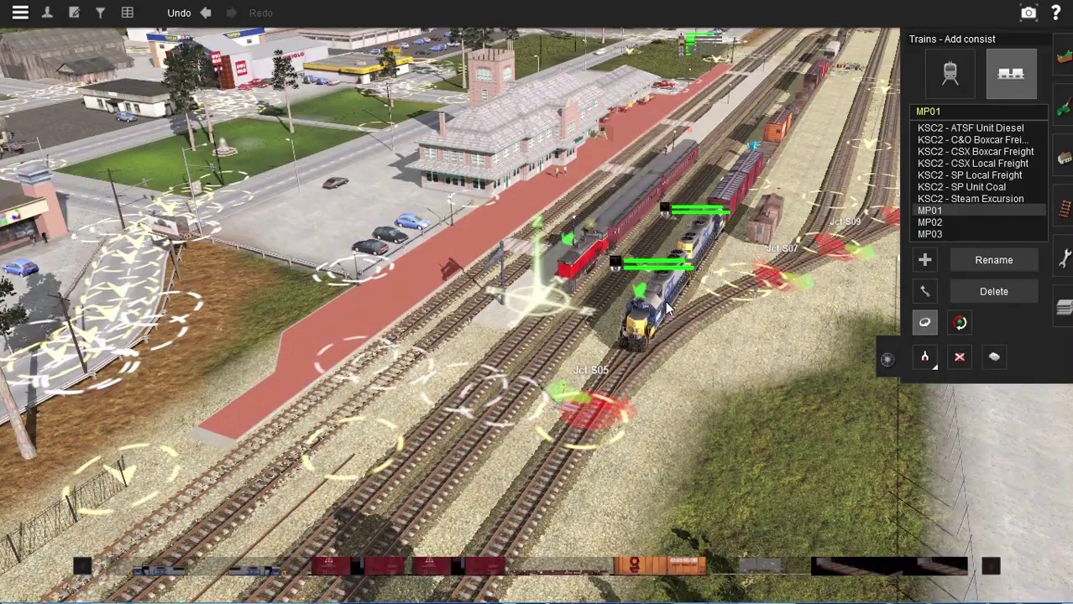
Place the MP02 passenger consist on the platform track, turned so the steam locomotive leads.
{"action": "left_click", "coordinate": [930, 222]}
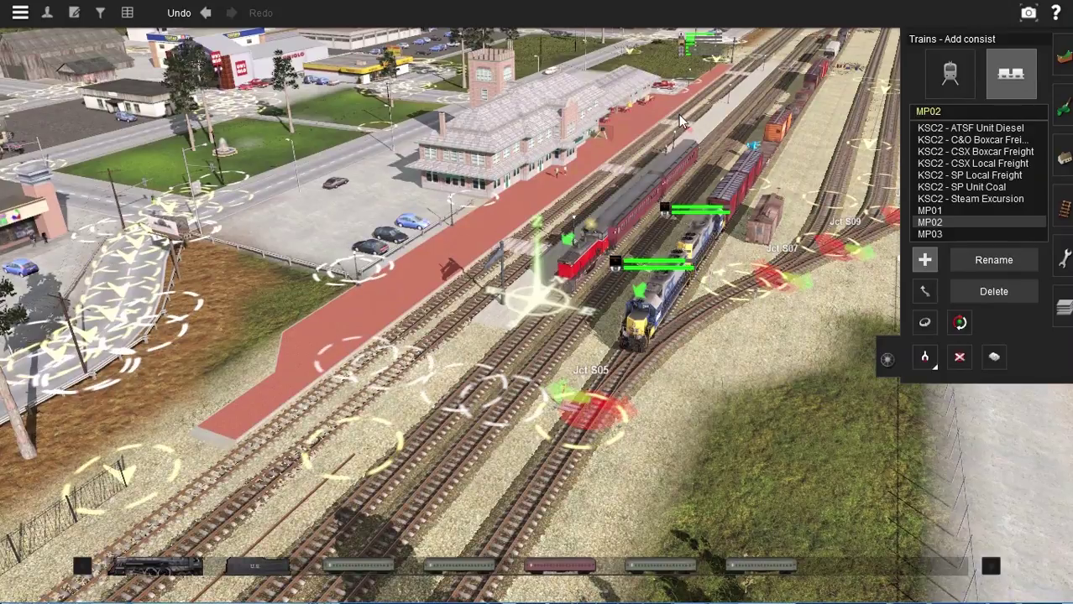
{"action": "left_click", "coordinate": [682, 115]}
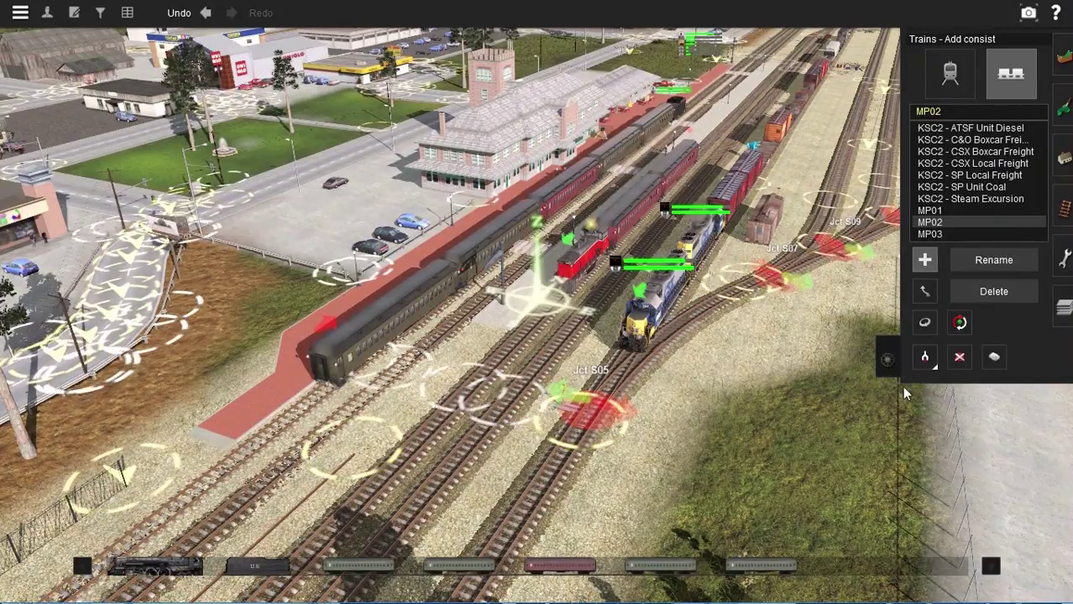
{"action": "left_click", "coordinate": [924, 322]}
{"action": "left_click", "coordinate": [612, 197]}
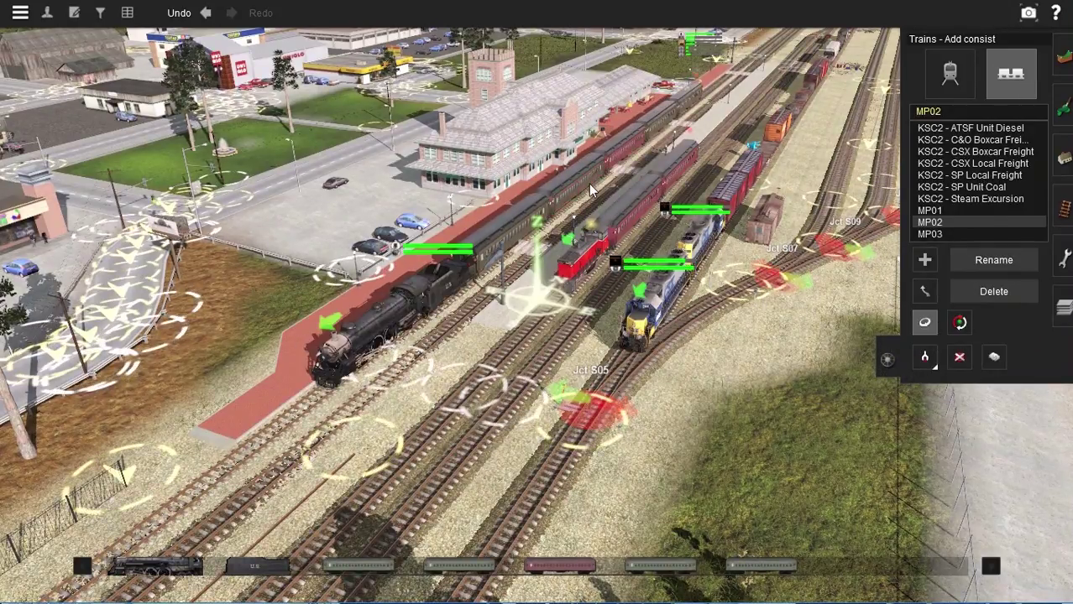
Place the MP03 consist on the middle track toward Jct S05 and turn it end for end.
{"action": "left_click", "coordinate": [932, 234]}
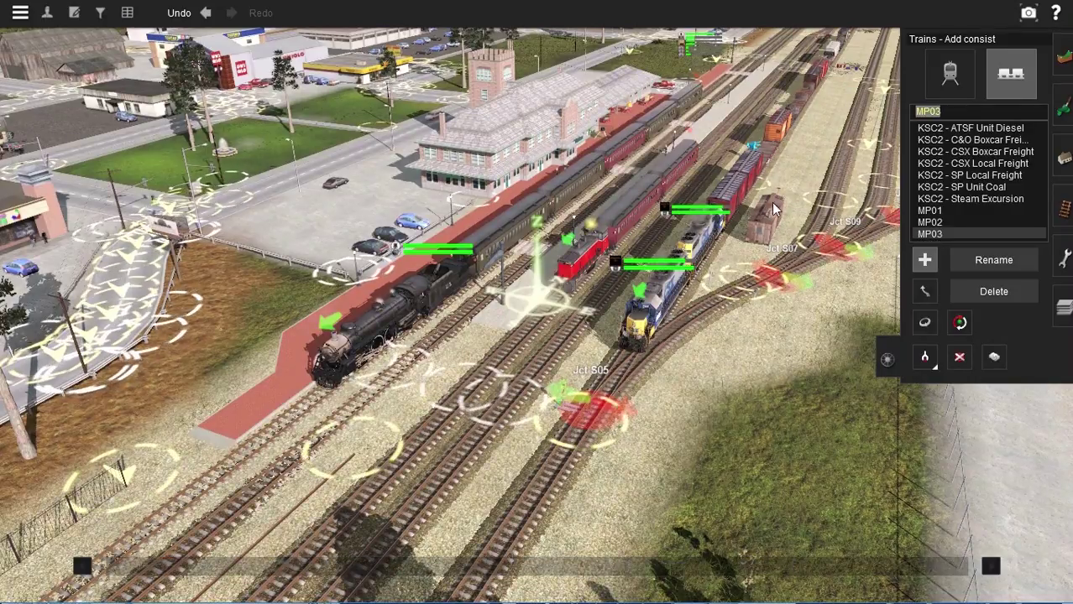
{"action": "left_click", "coordinate": [751, 116]}
{"action": "left_click_drag", "start_coordinate": [751, 115], "coordinate": [545, 365]}
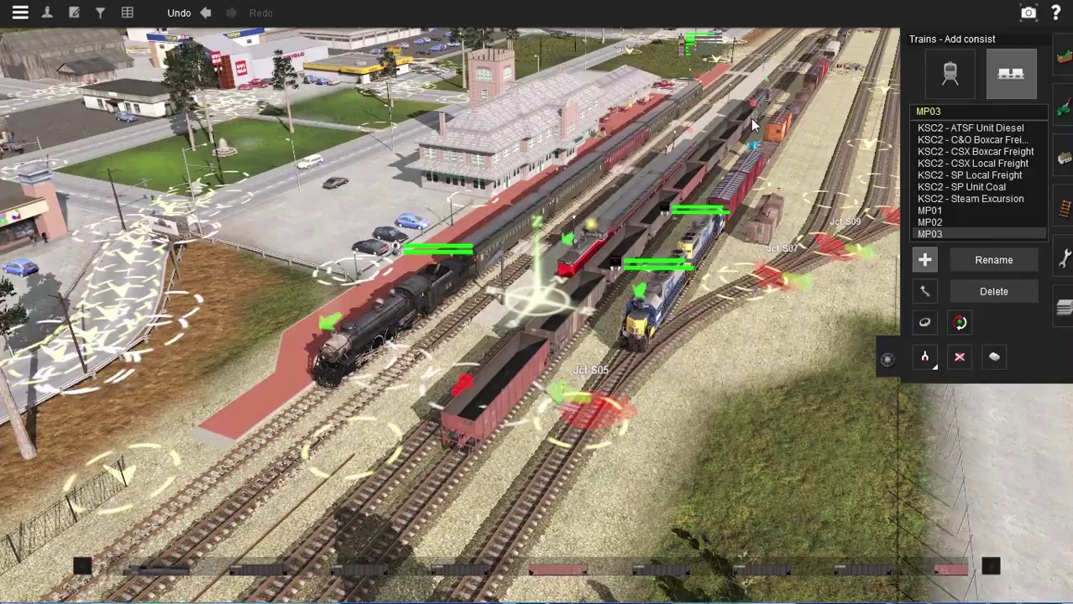
{"action": "key", "text": "r"}
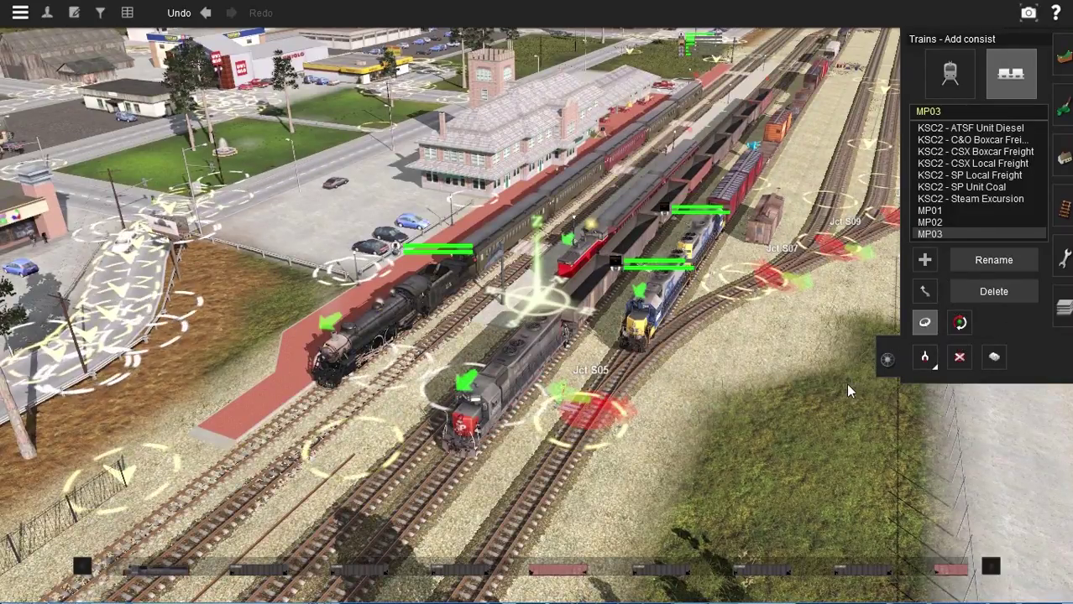
Change the QuickDrive rule's startup time from 10:00 to 8:00.
{"action": "left_click", "coordinate": [886, 360]}
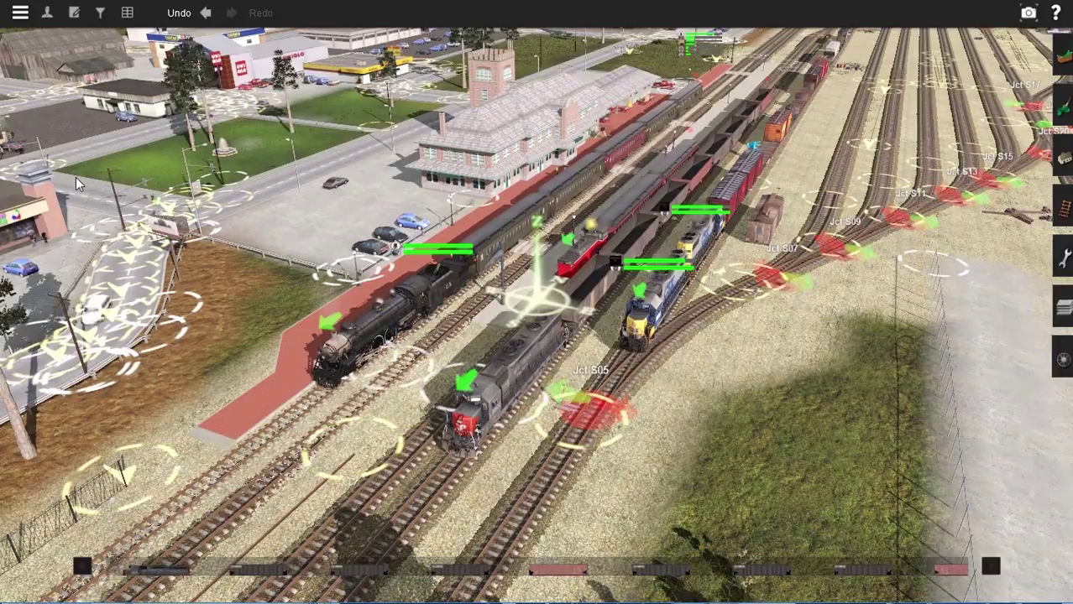
{"action": "left_click", "coordinate": [74, 14]}
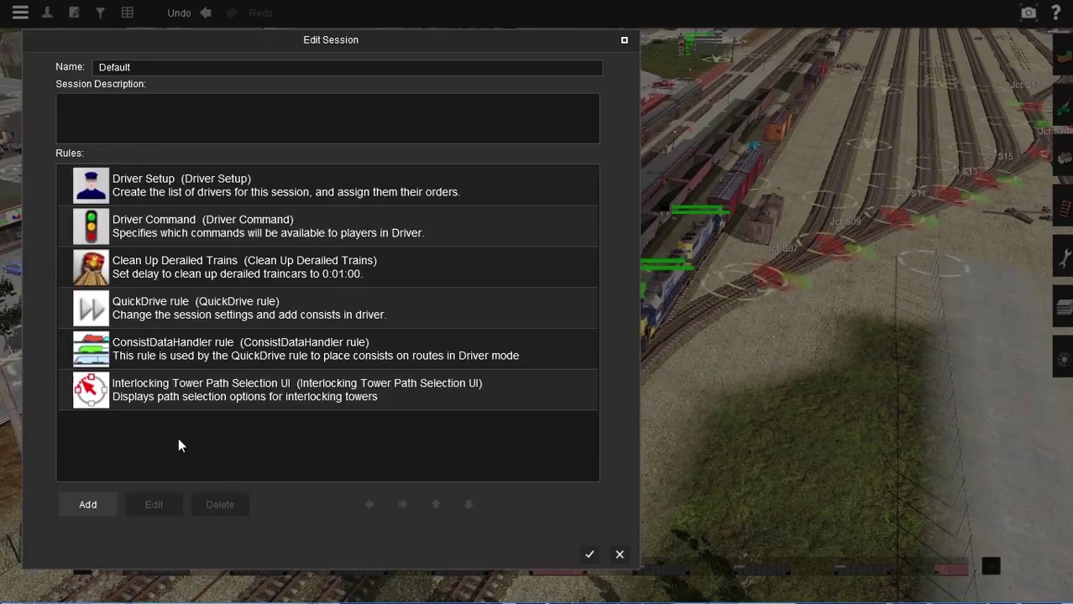
{"action": "left_click", "coordinate": [165, 308]}
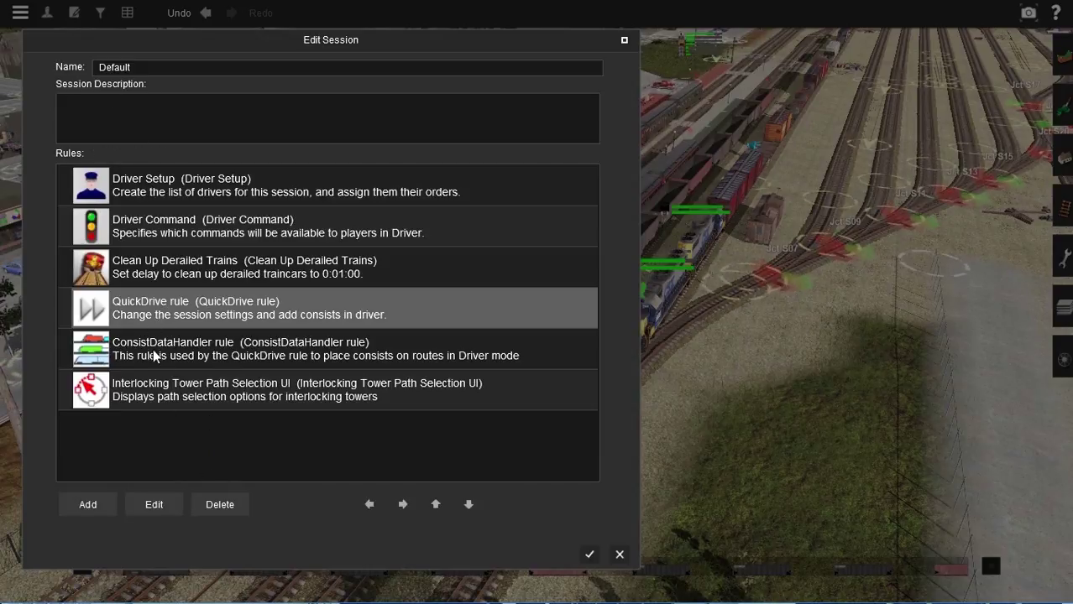
{"action": "left_click", "coordinate": [154, 505]}
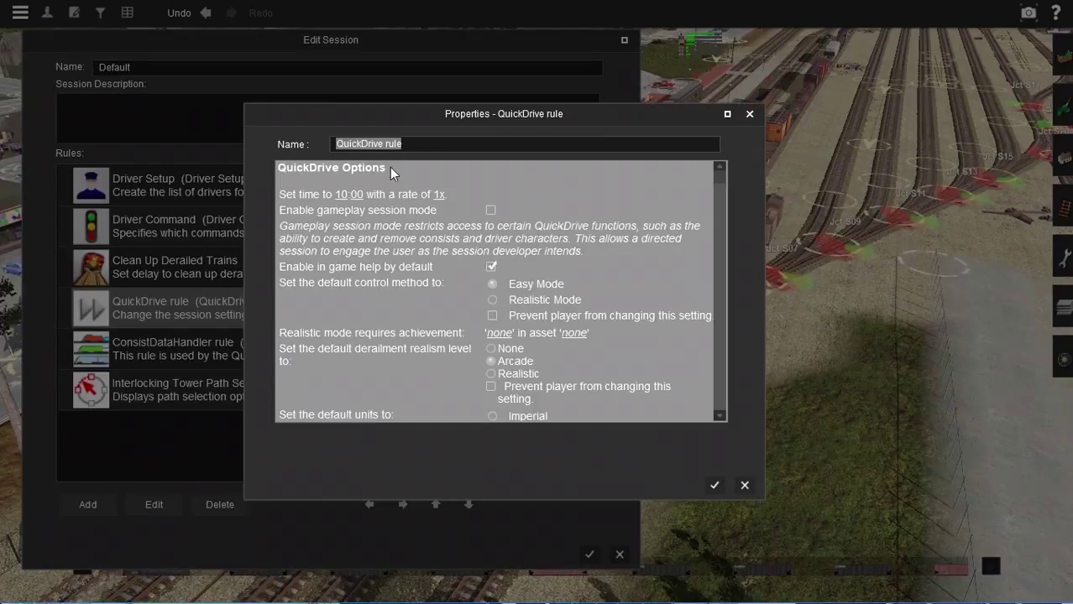
{"action": "left_click", "coordinate": [342, 199]}
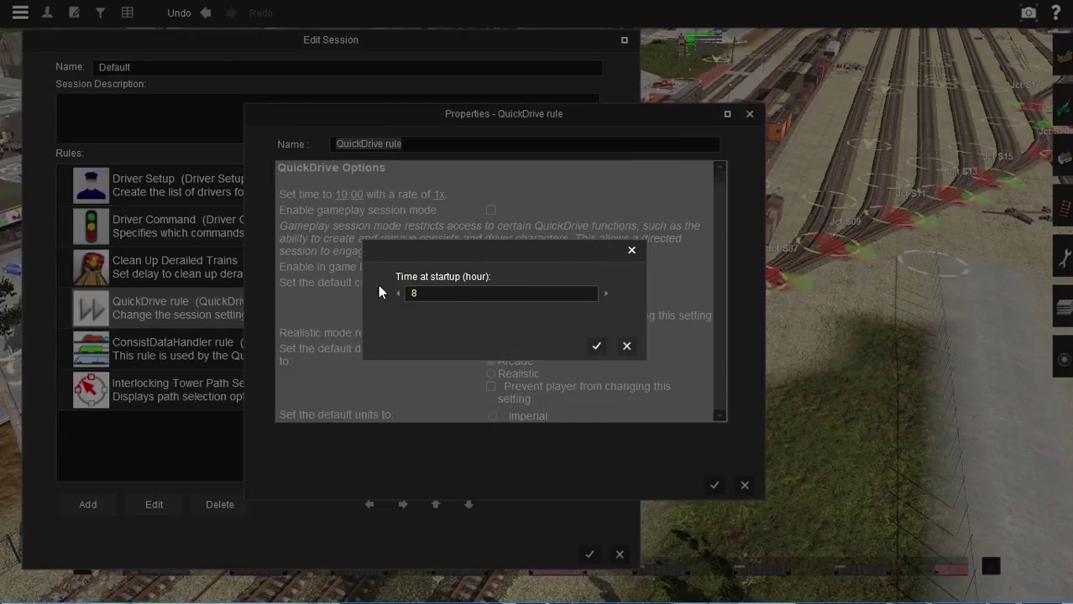
{"action": "left_click", "coordinate": [595, 348]}
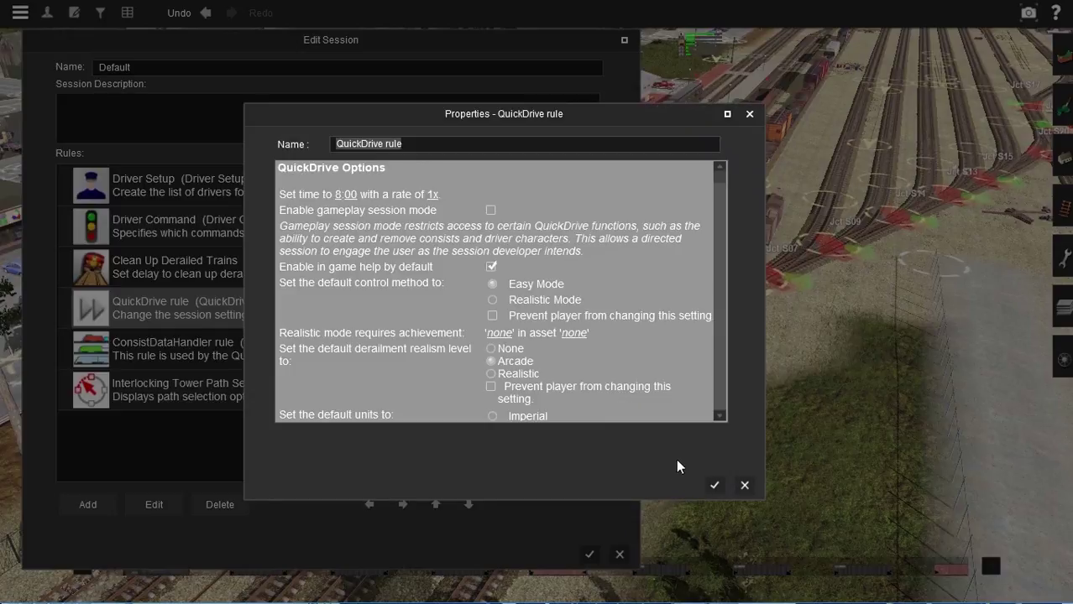
Find the Multiplayer Rule by typing 'mu' and add it to the session's rules.
{"action": "left_click", "coordinate": [720, 416]}
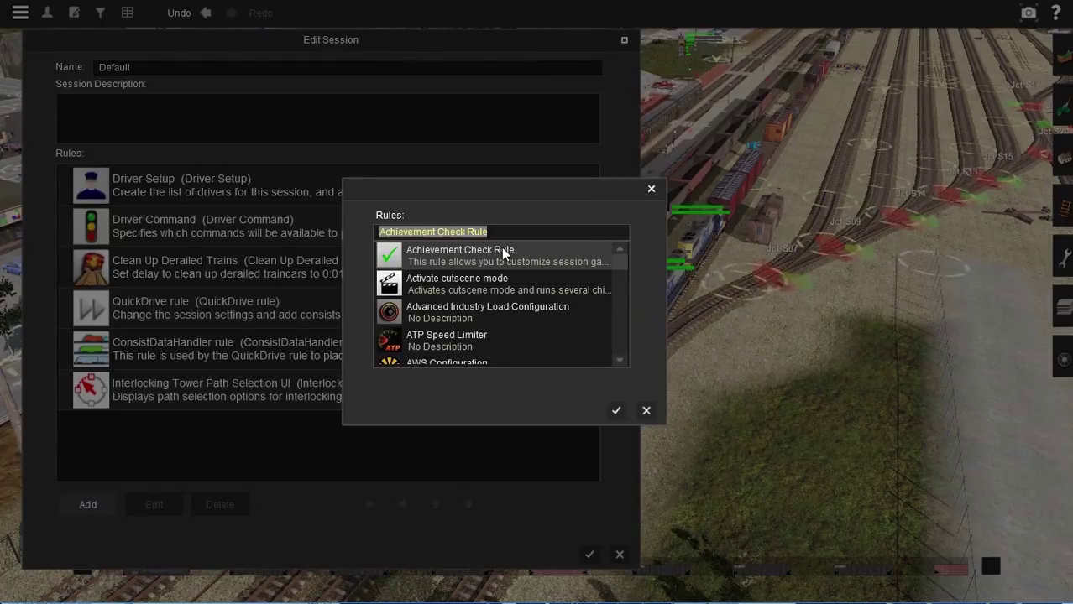
{"action": "type", "text": "mult"}
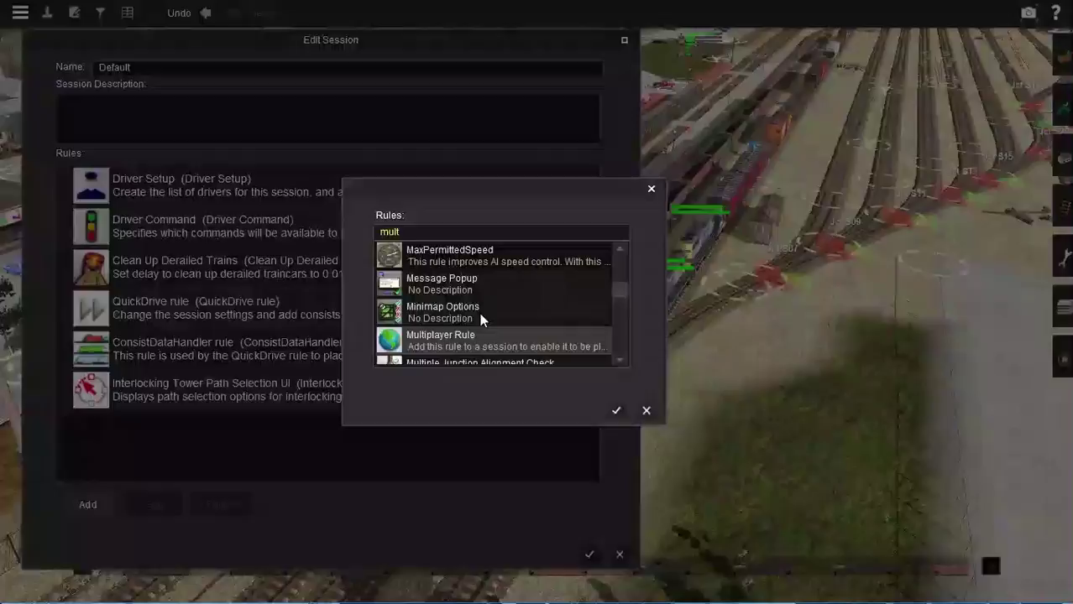
{"action": "left_click", "coordinate": [451, 340]}
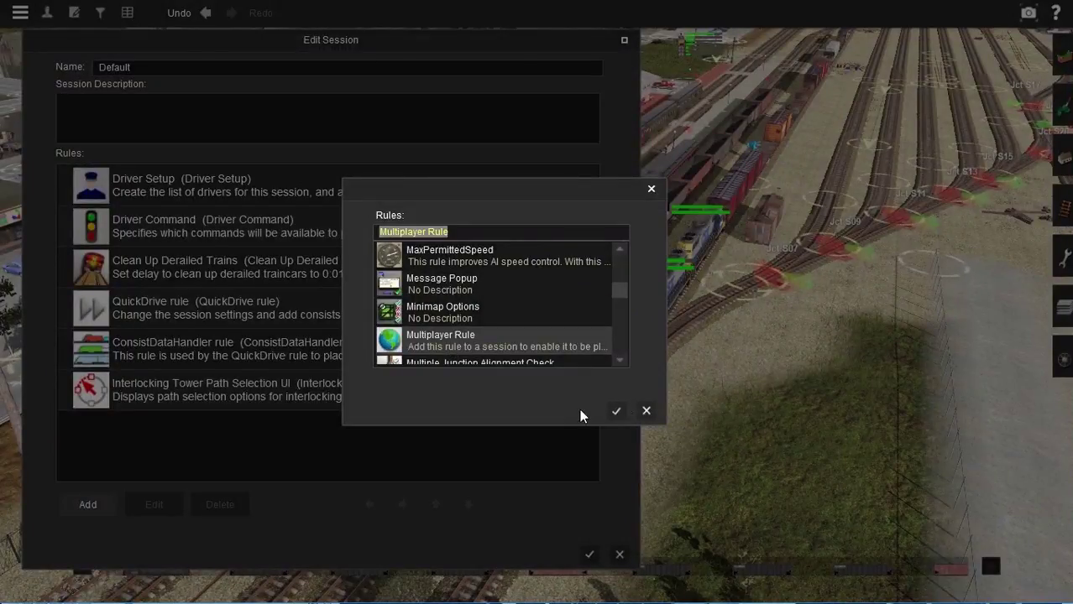
{"action": "key", "text": "Return"}
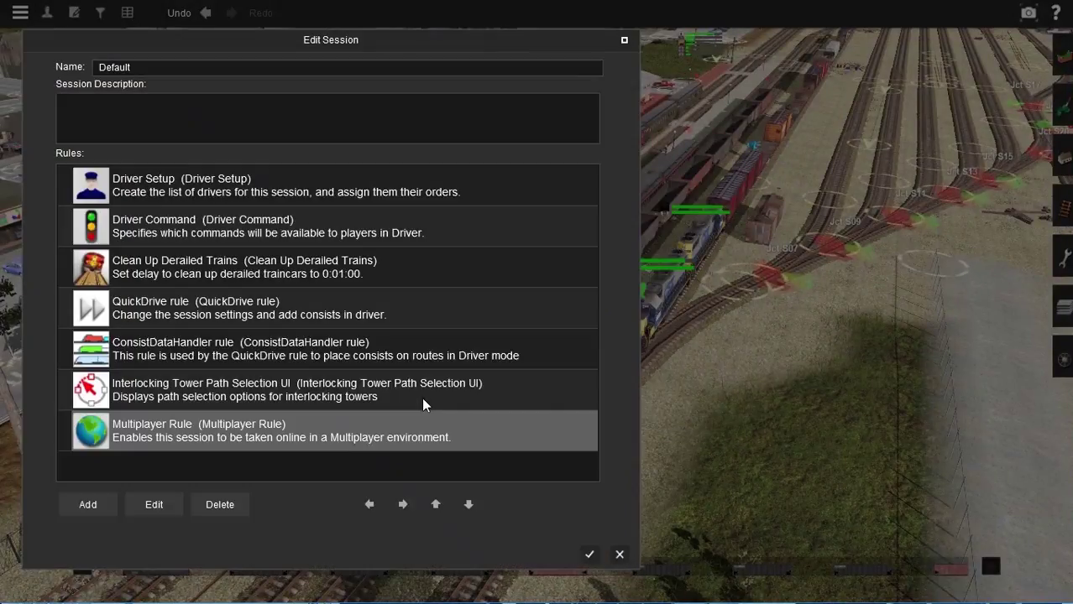
Edit the Multiplayer Rule so the maximum drivers per player is 2, and accept.
{"action": "left_click", "coordinate": [154, 504]}
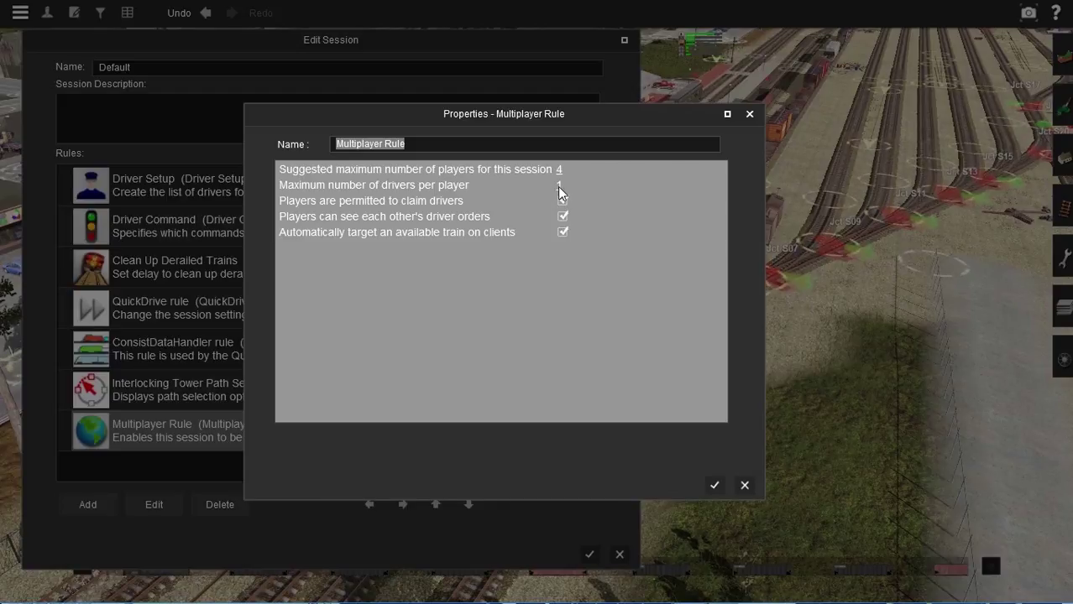
{"action": "left_click", "coordinate": [558, 187]}
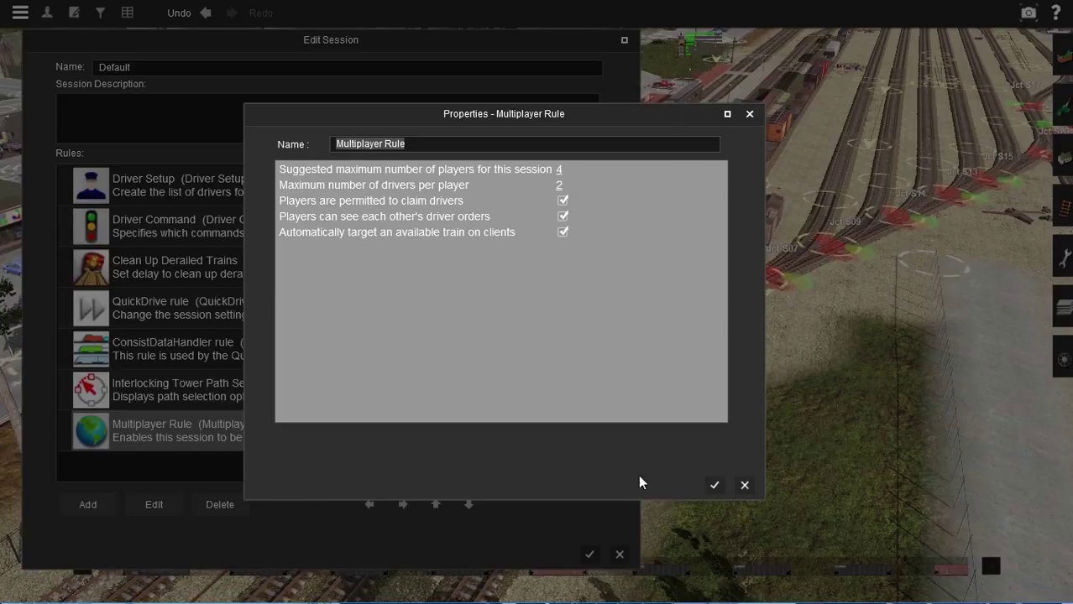
{"action": "left_click", "coordinate": [714, 487]}
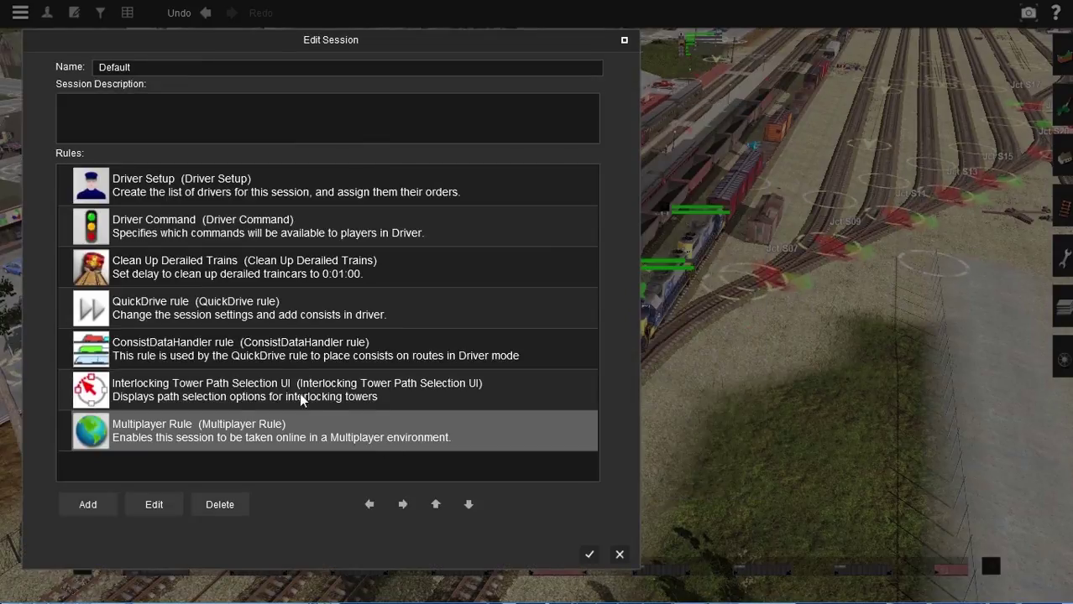
Replace the Default session name and describe it as a cool multiplayer tutorial session.
{"action": "left_click_drag", "start_coordinate": [141, 71], "coordinate": [89, 70]}
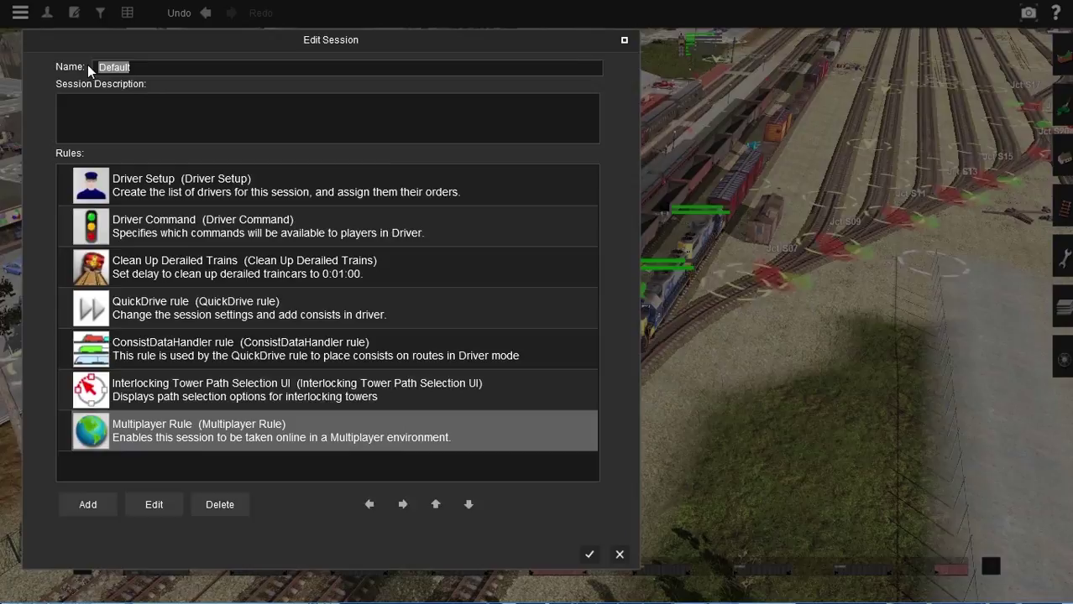
{"action": "type", "text": "F"}
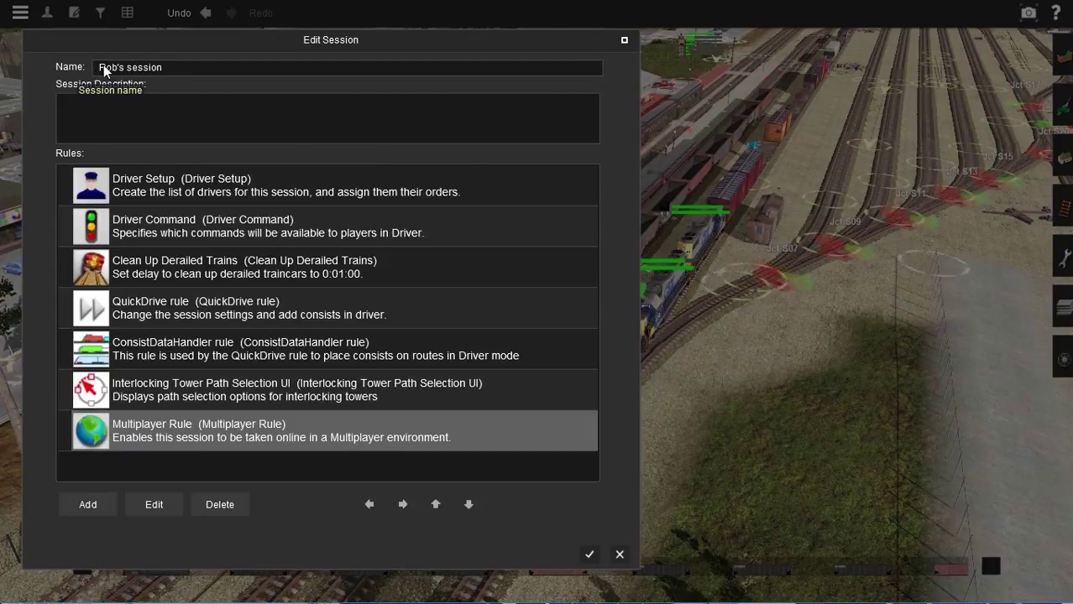
{"action": "left_click", "coordinate": [141, 124]}
{"action": "type", "text": "Rob's cool multiplayer tutorial session."}
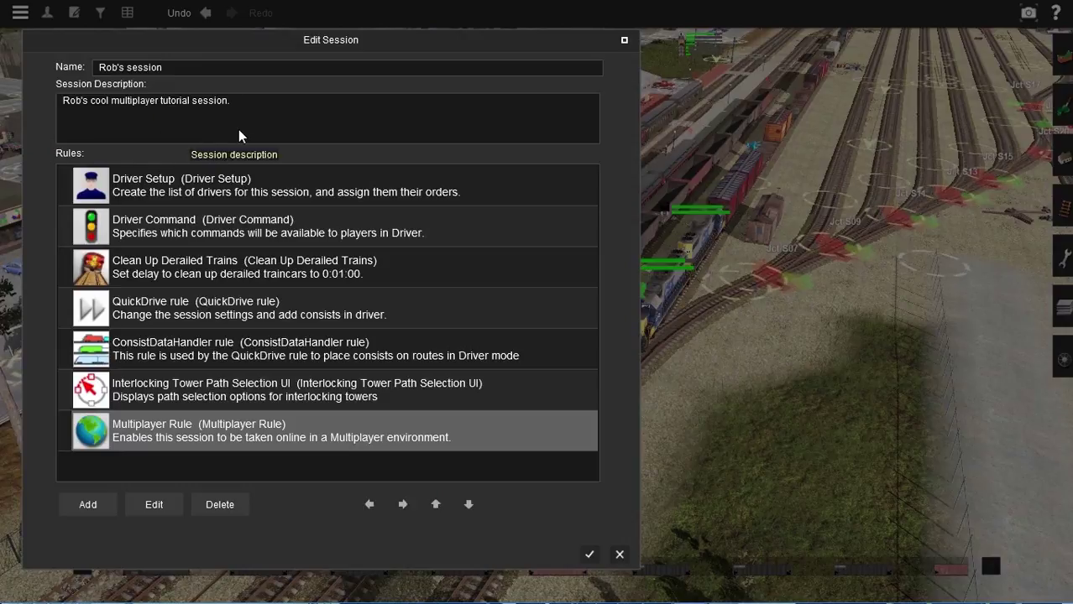
{"action": "left_click", "coordinate": [589, 554]}
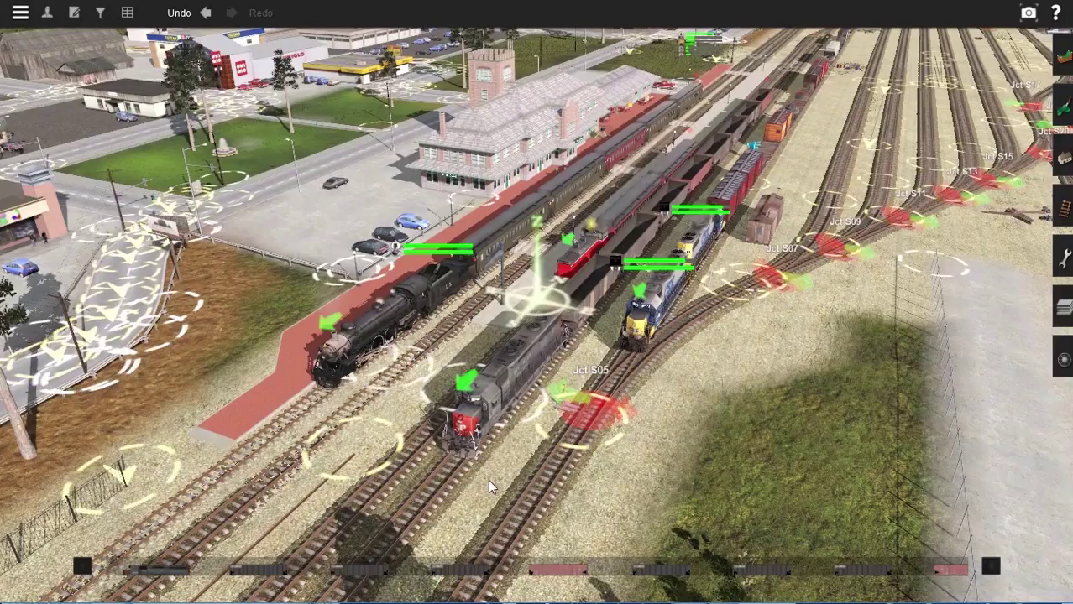
Save the session from the System Menu as a new session.
{"action": "left_click", "coordinate": [20, 12]}
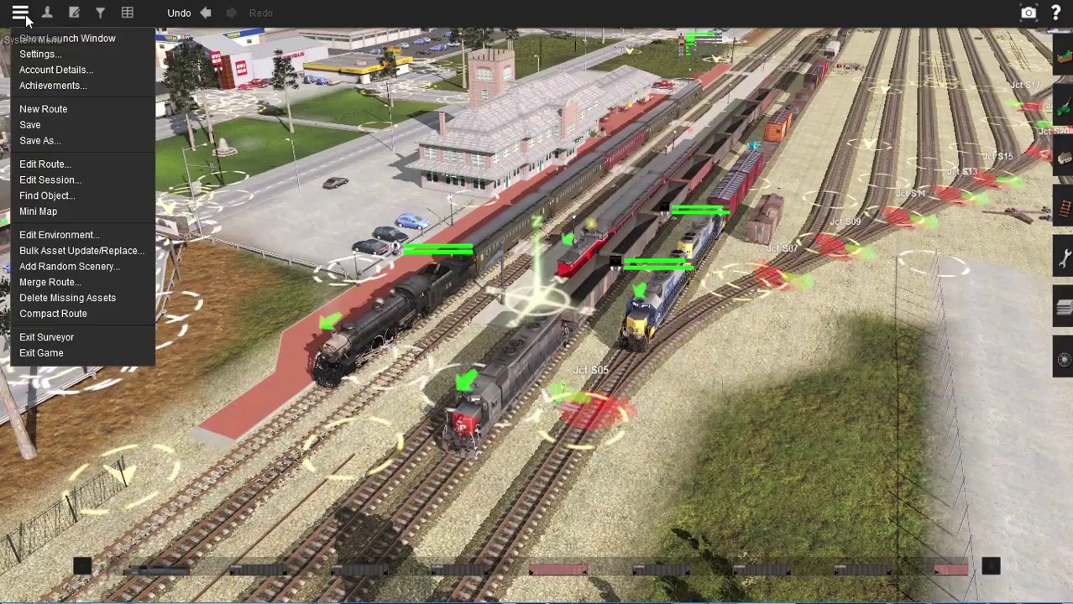
{"action": "left_click", "coordinate": [37, 126]}
{"action": "left_click", "coordinate": [425, 285]}
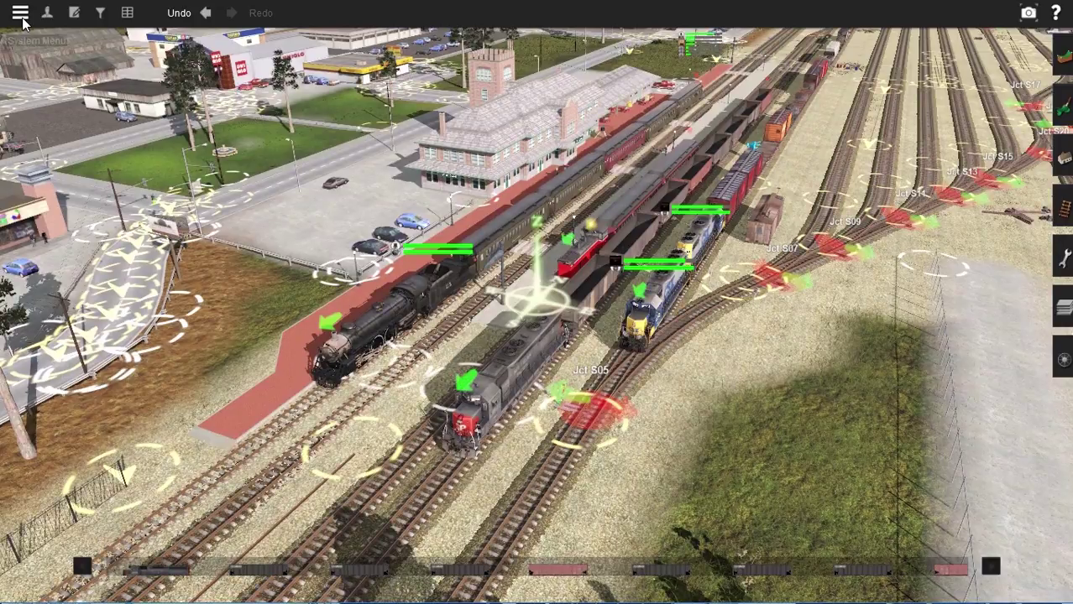
{"action": "left_click", "coordinate": [21, 15]}
{"action": "left_click", "coordinate": [21, 15]}
Leave Surveyor, then in Content Manager search installed assets by the session's name and select it.
{"action": "left_click", "coordinate": [21, 15]}
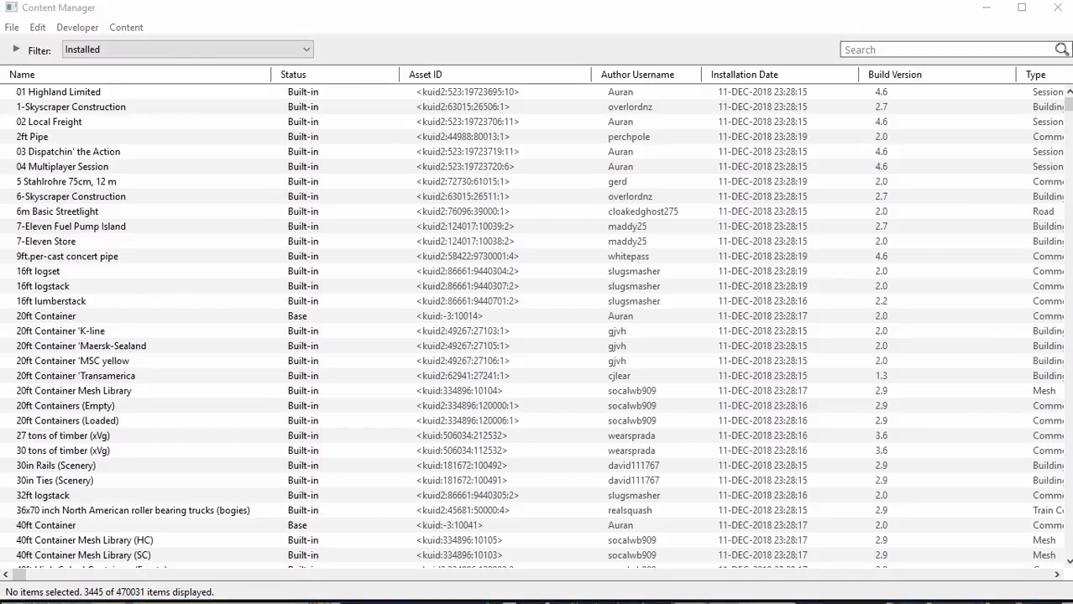
{"action": "left_click", "coordinate": [864, 50]}
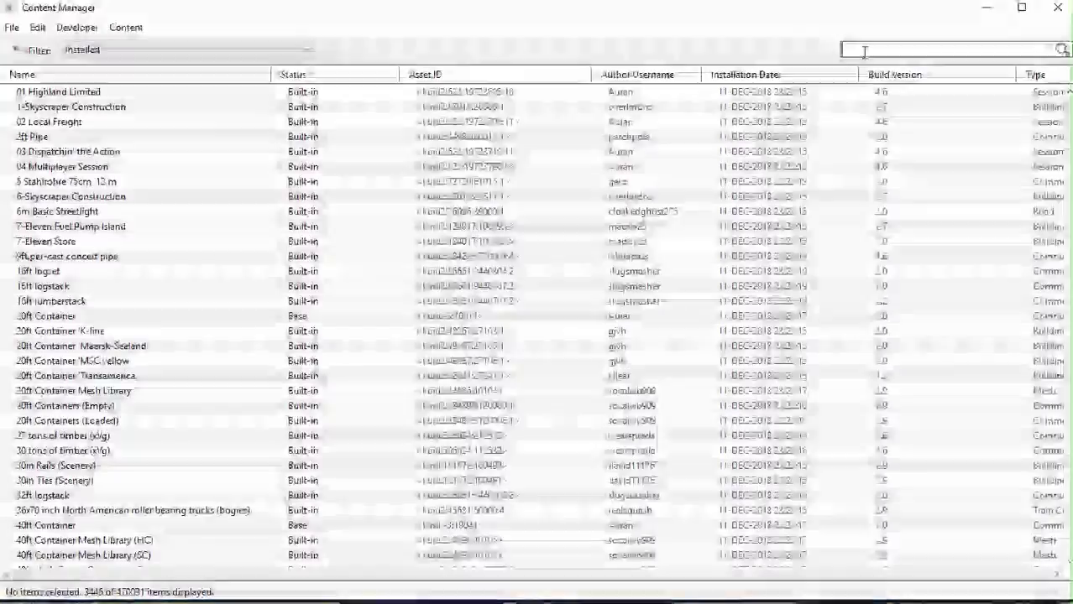
{"action": "type", "text": "rob"}
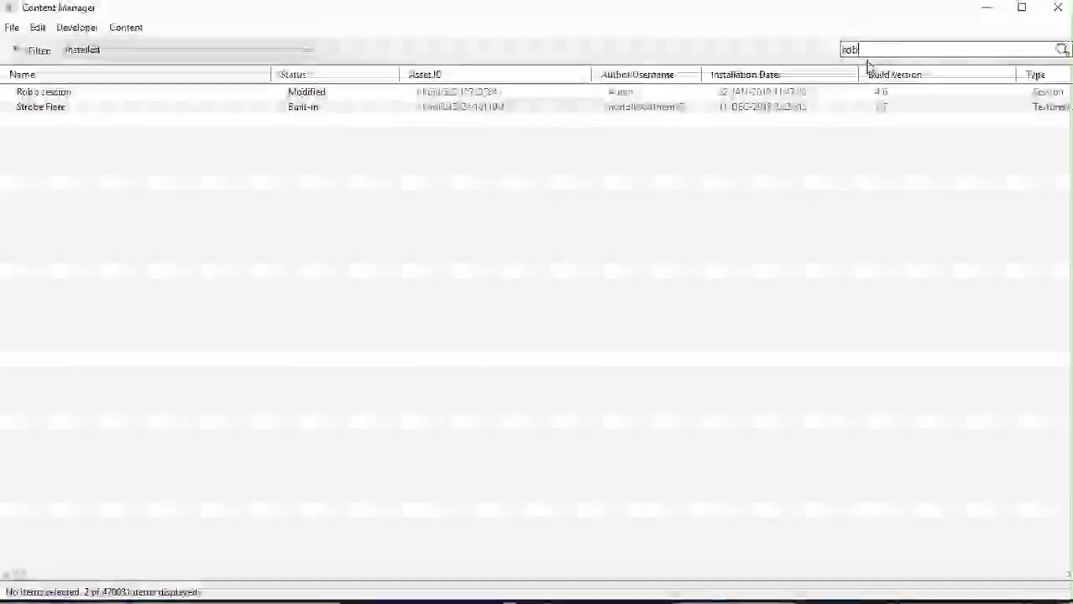
{"action": "left_click", "coordinate": [317, 95]}
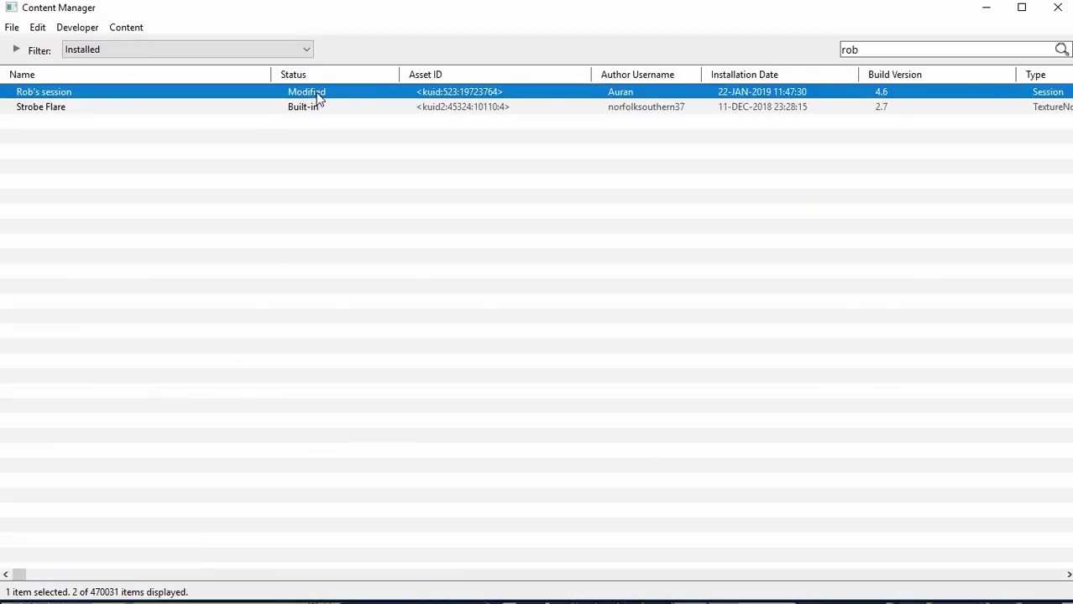
Export the session via Export to CDP to a .cdp file on the Desktop, then close the report.
{"action": "right_click", "coordinate": [318, 97]}
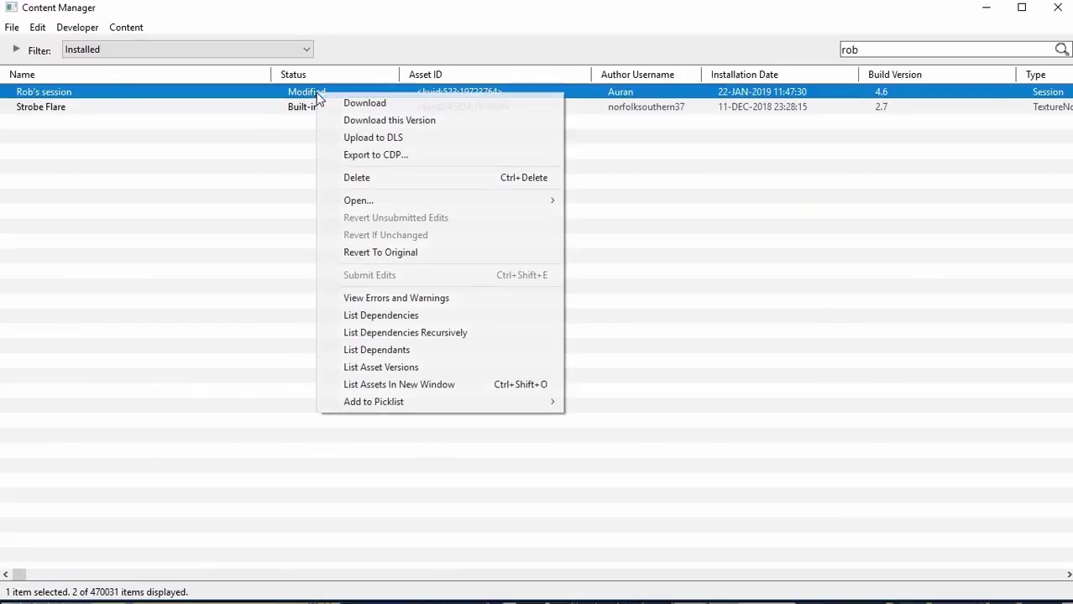
{"action": "left_click", "coordinate": [376, 155]}
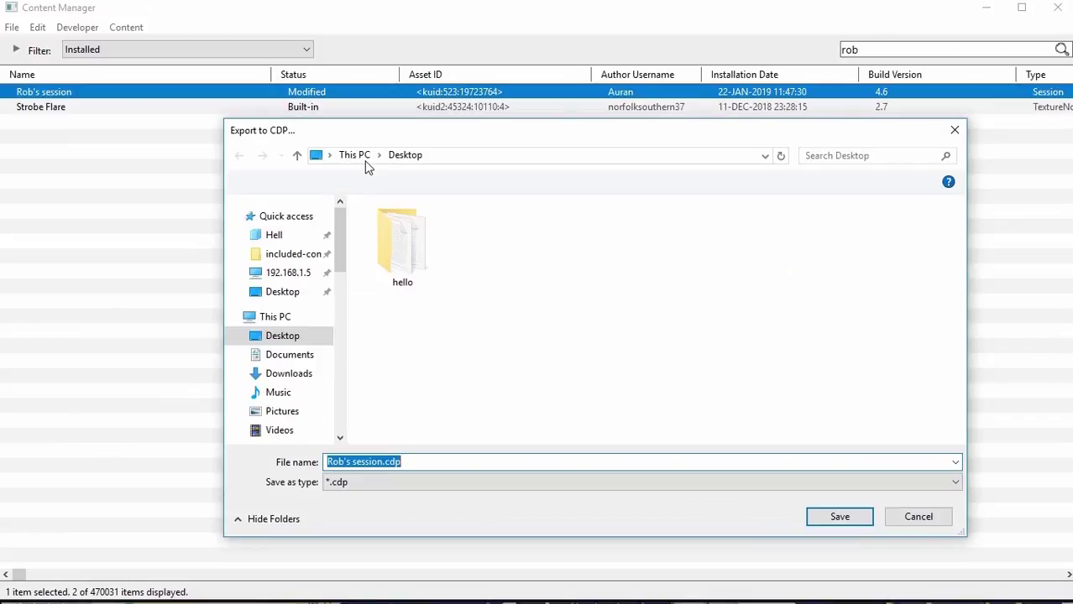
{"action": "left_click", "coordinate": [840, 518]}
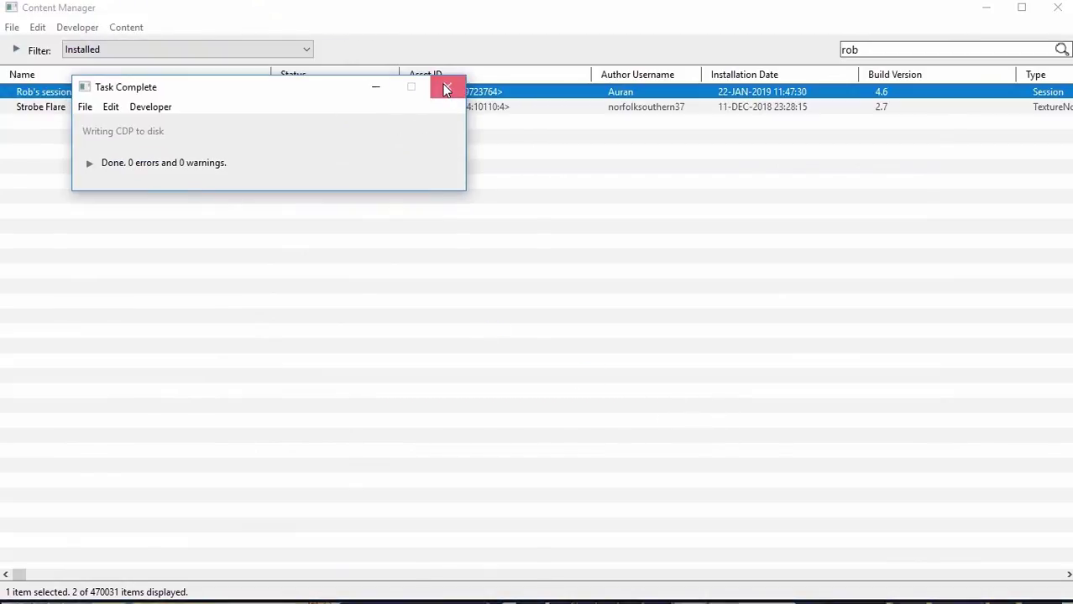
{"action": "left_click", "coordinate": [443, 89]}
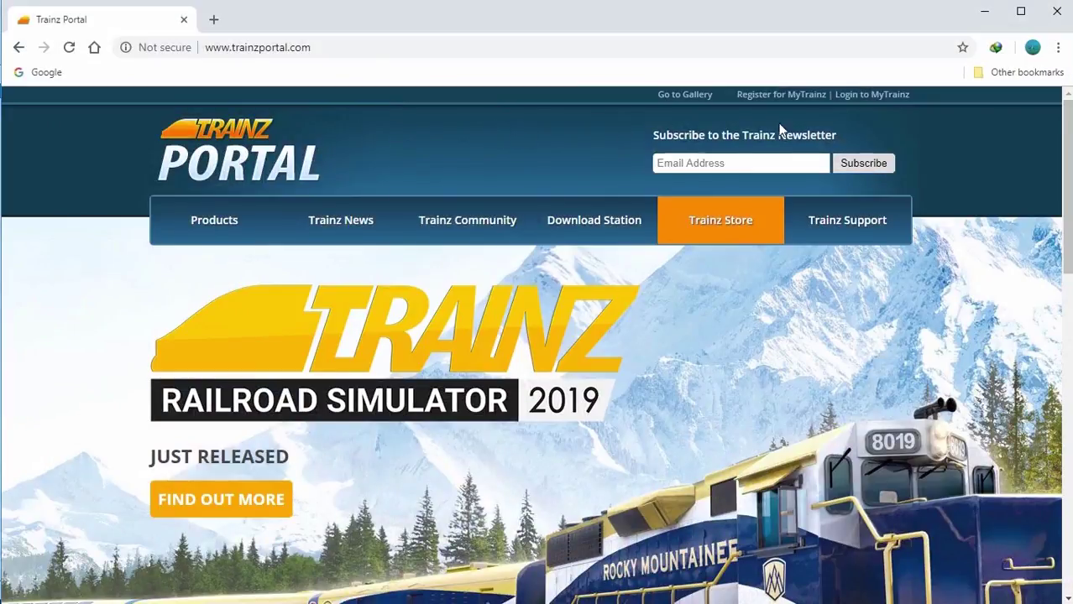
Log in to MyTrainz from trainzportal.com and open My Content under Download Station.
{"action": "left_click", "coordinate": [873, 95]}
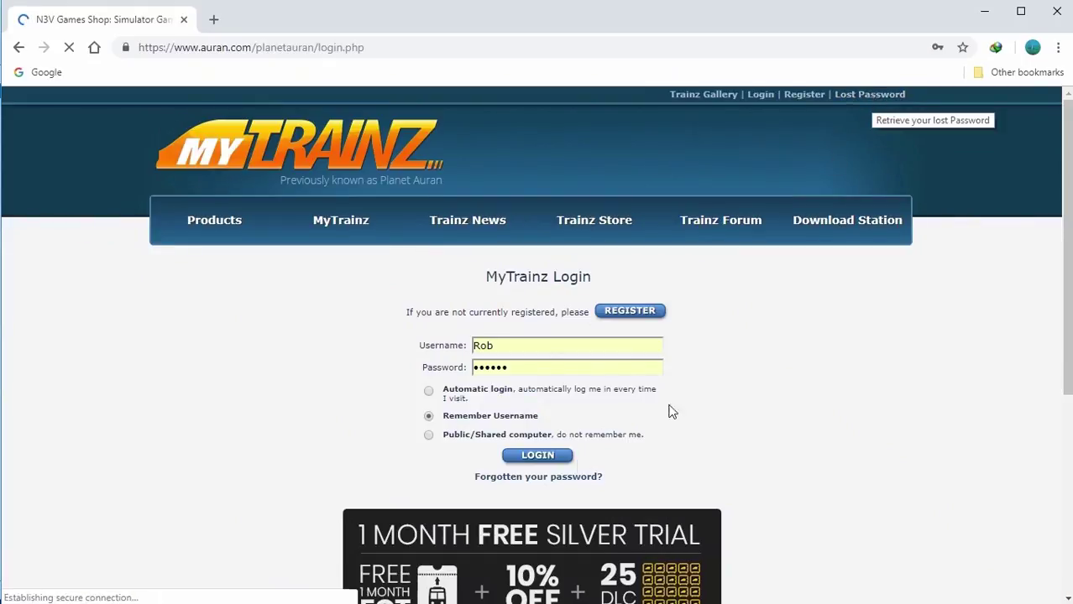
{"action": "left_click", "coordinate": [527, 458]}
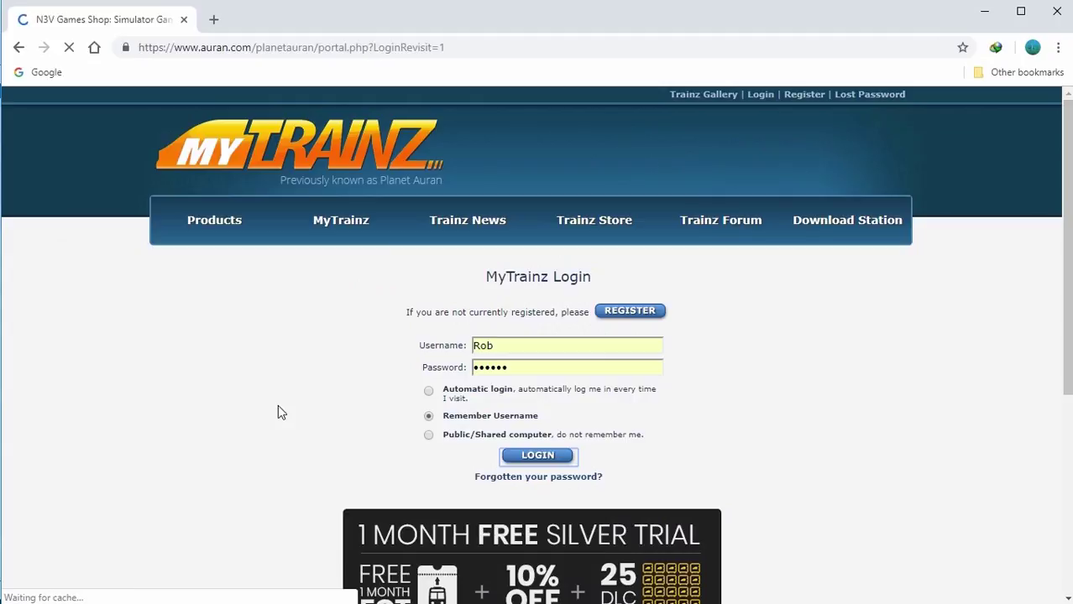
{"action": "scroll", "coordinate": [334, 352], "scroll_direction": "down", "scroll_amount": 2}
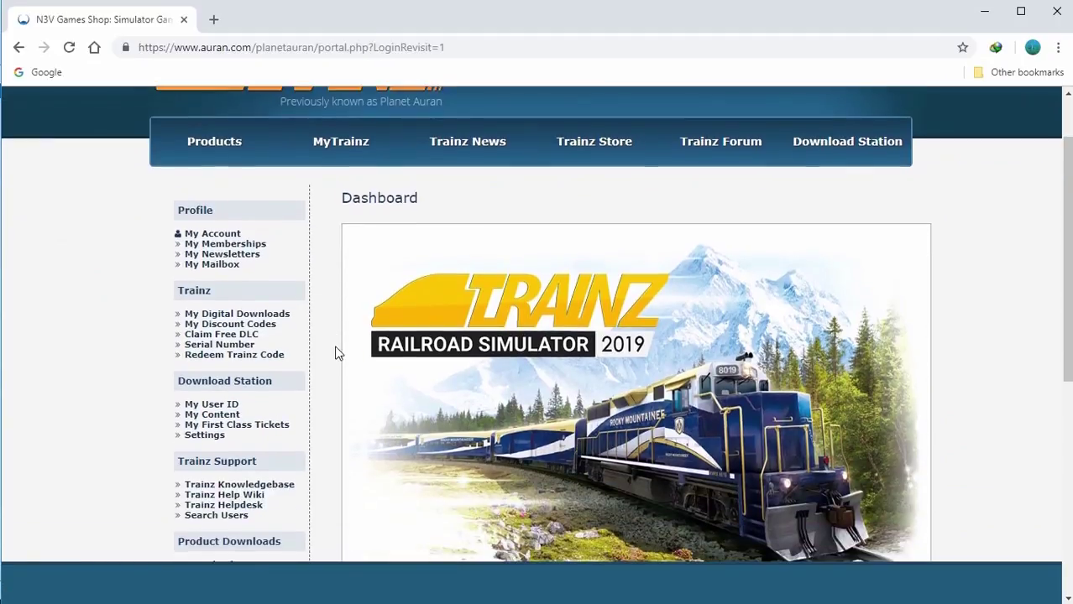
{"action": "scroll", "coordinate": [335, 317], "scroll_direction": "down", "scroll_amount": 1}
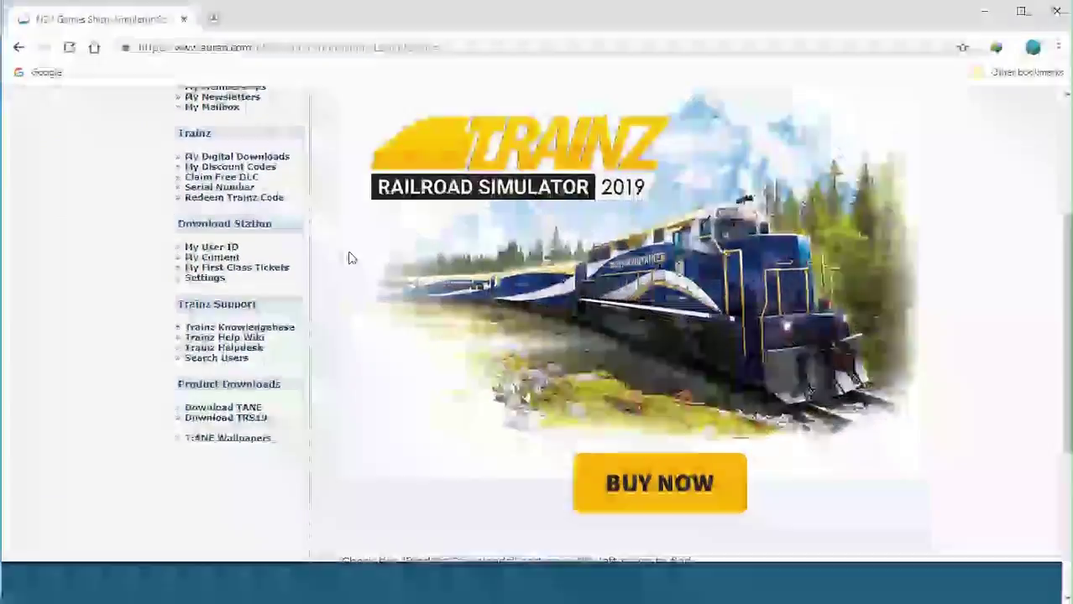
{"action": "left_click", "coordinate": [227, 258]}
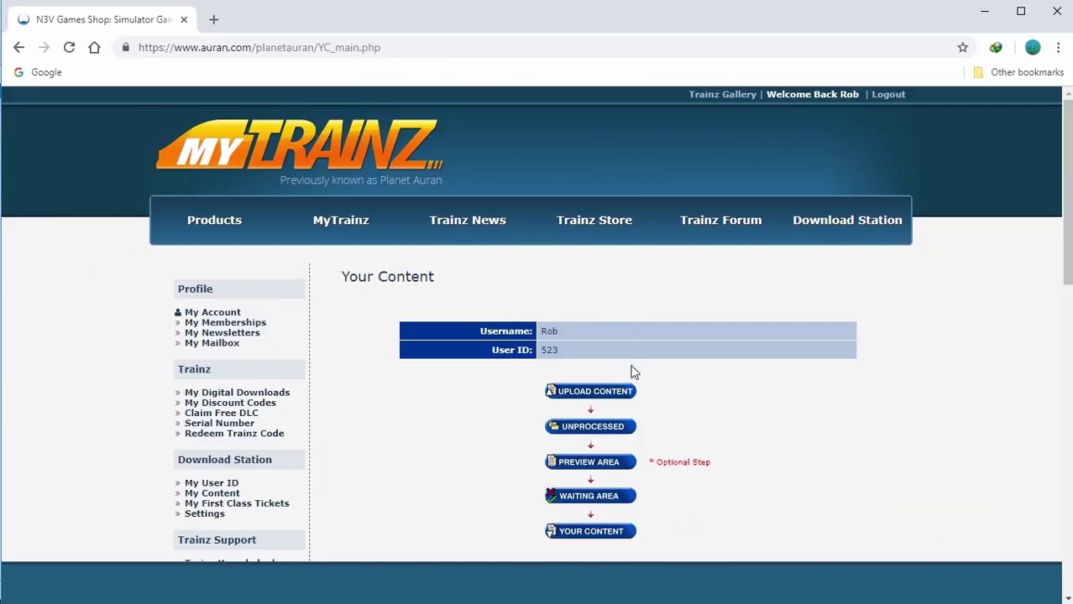
Start a new MyTrainz content upload using Standard Upload mode.
{"action": "left_click", "coordinate": [597, 396]}
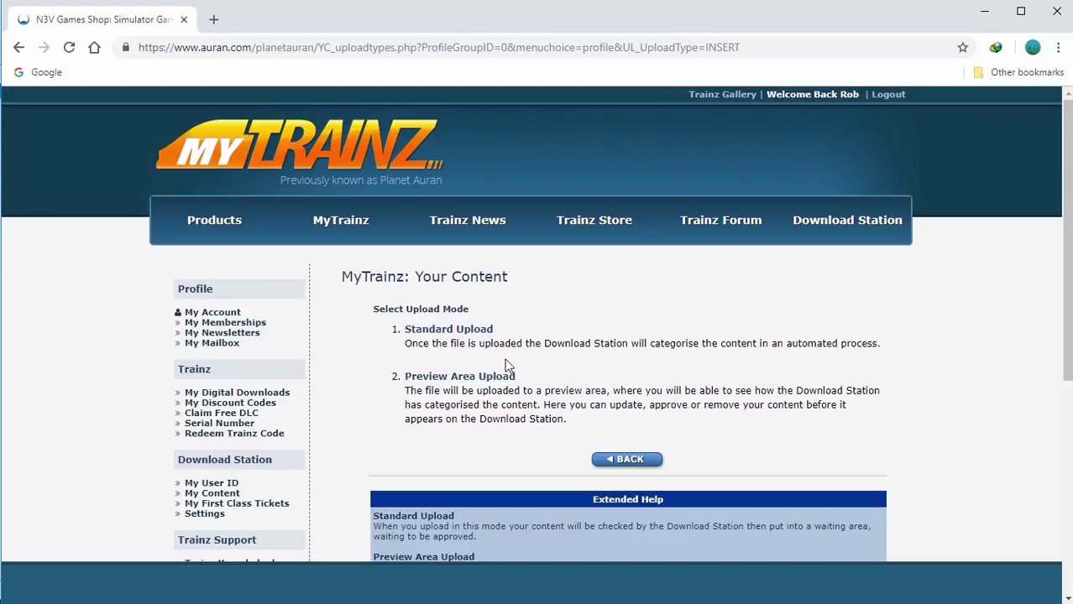
{"action": "left_click", "coordinate": [442, 331]}
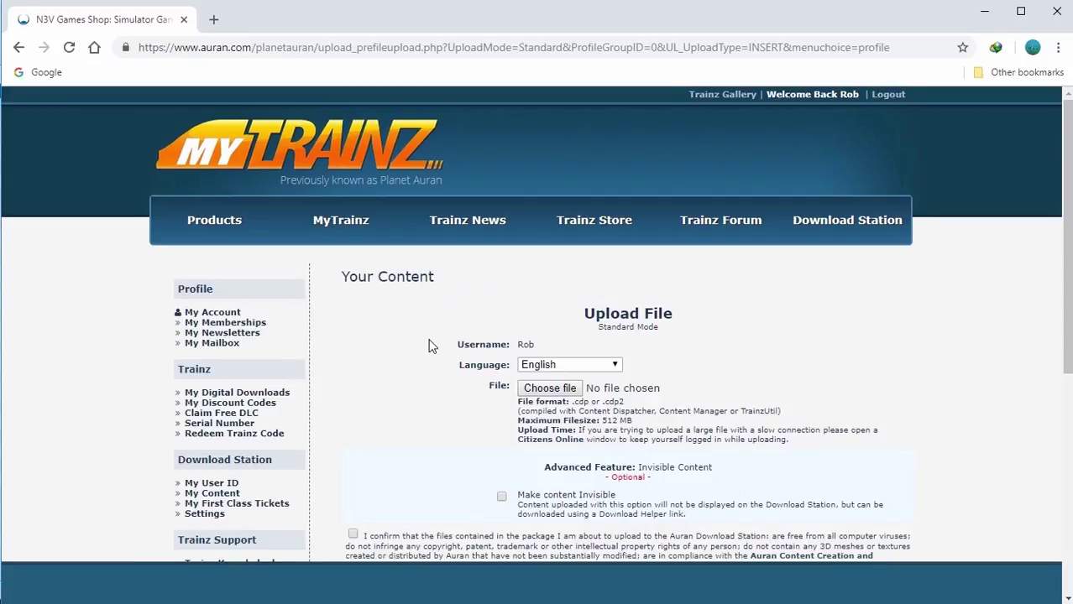
{"action": "scroll", "coordinate": [428, 342], "scroll_direction": "down", "scroll_amount": 1}
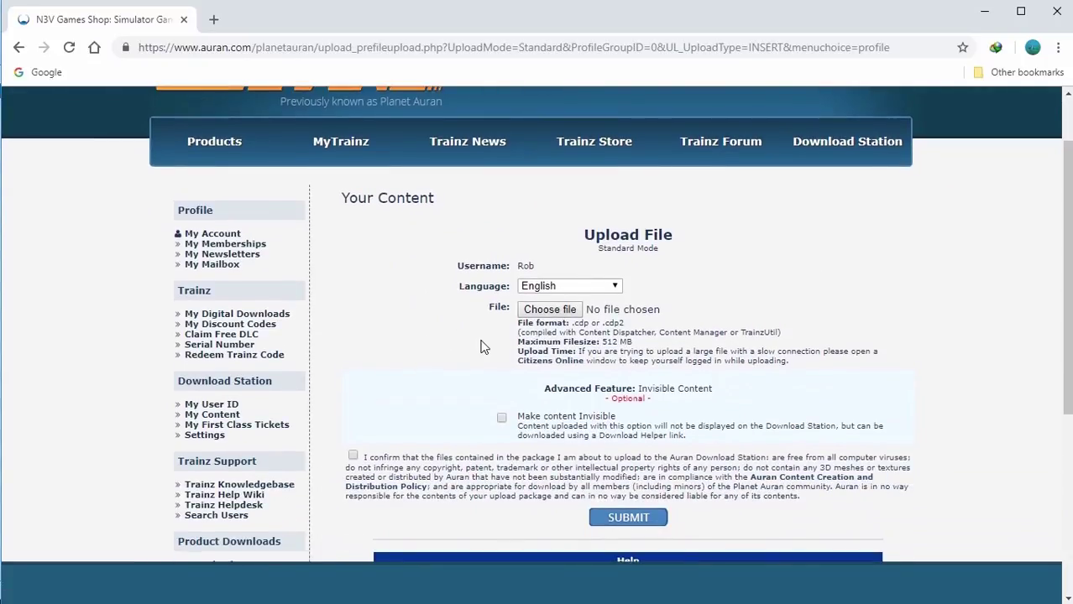
Attach the exported session .cdp from the Desktop, tick the content confirmation, and submit.
{"action": "left_click", "coordinate": [554, 317]}
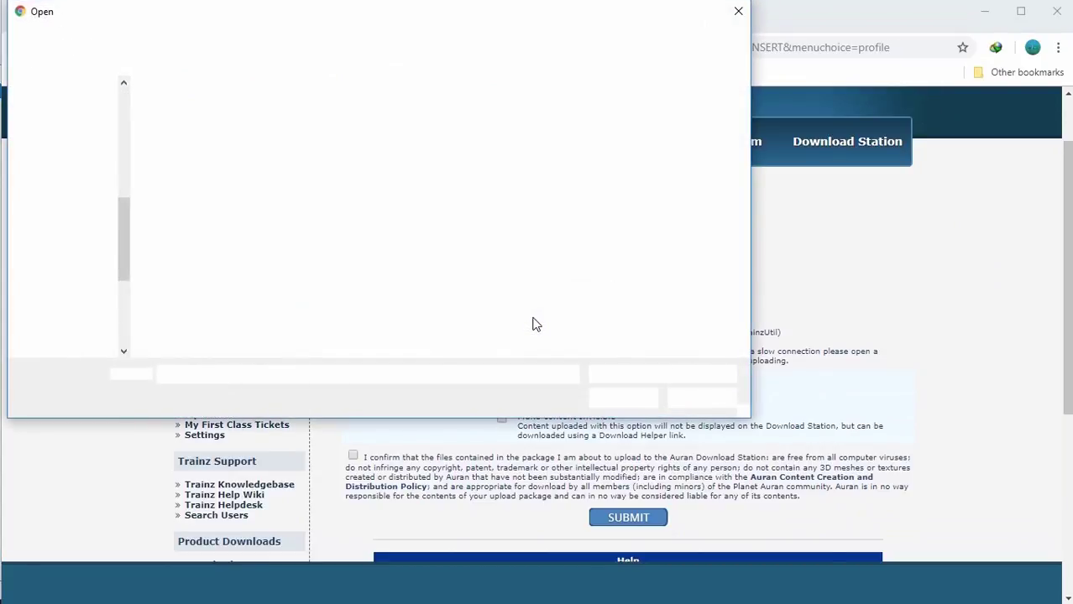
{"action": "left_click", "coordinate": [262, 144]}
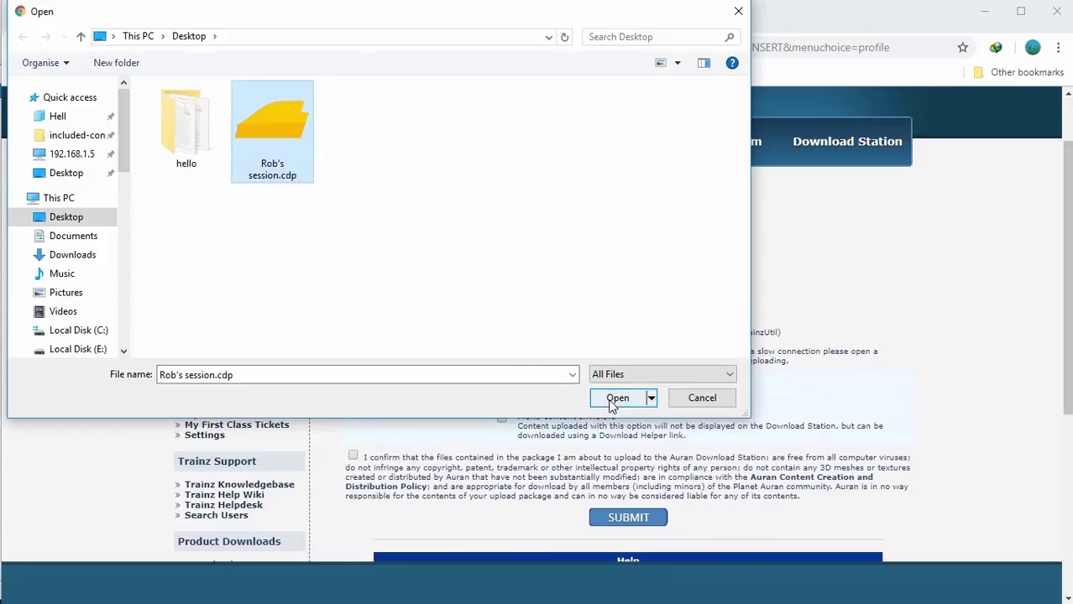
{"action": "left_click", "coordinate": [696, 397]}
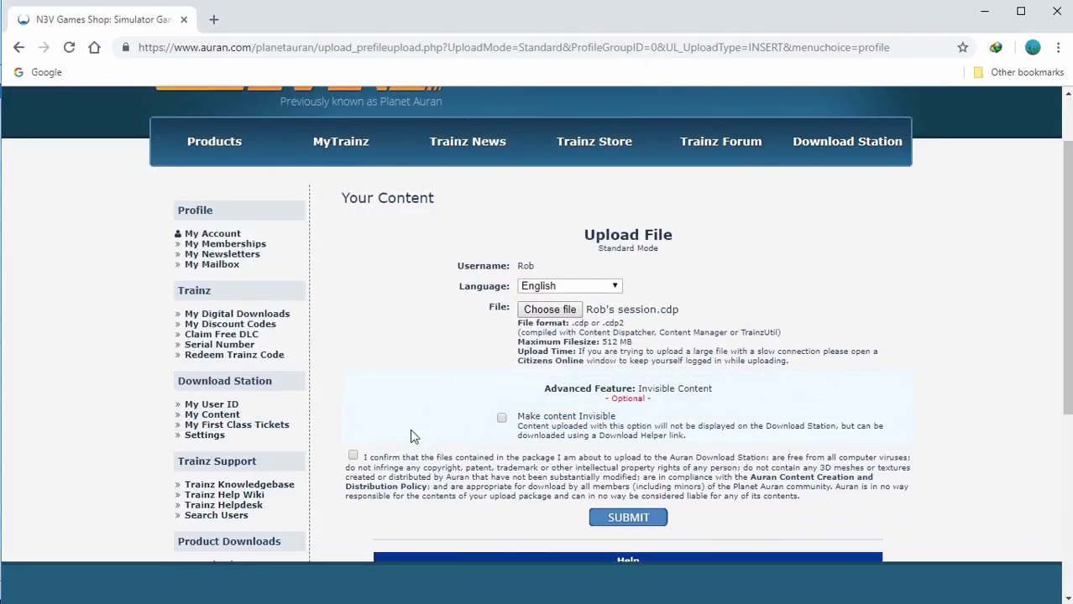
{"action": "left_click", "coordinate": [353, 456]}
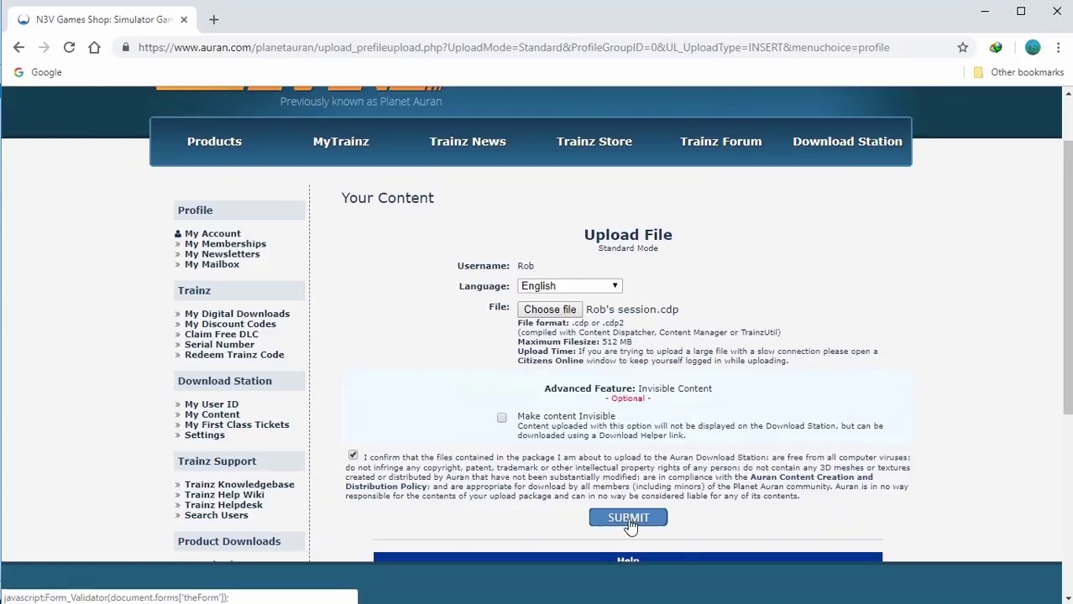
{"action": "left_click", "coordinate": [630, 523]}
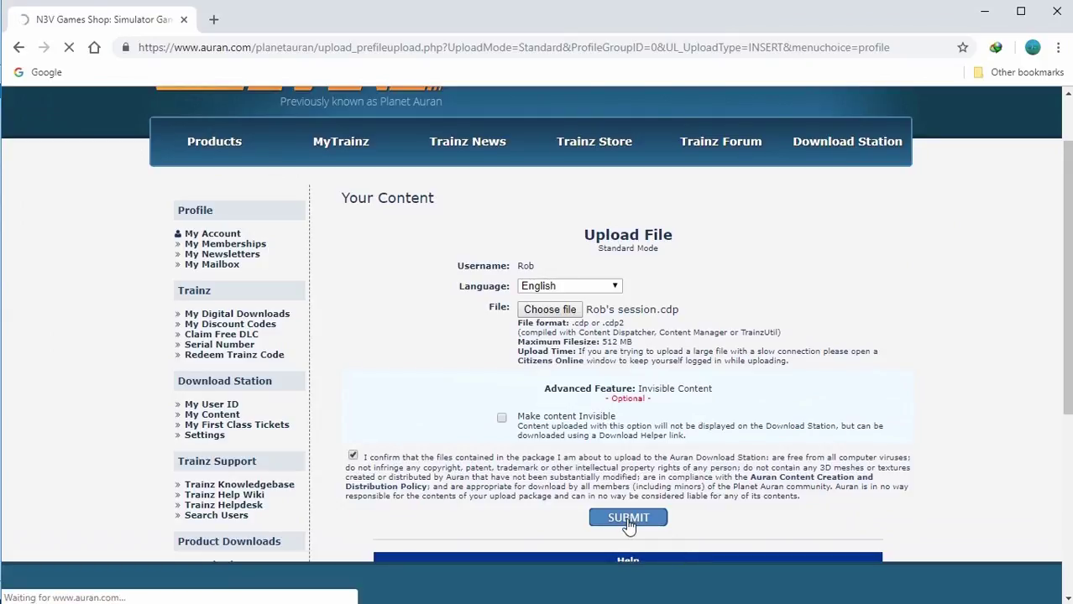